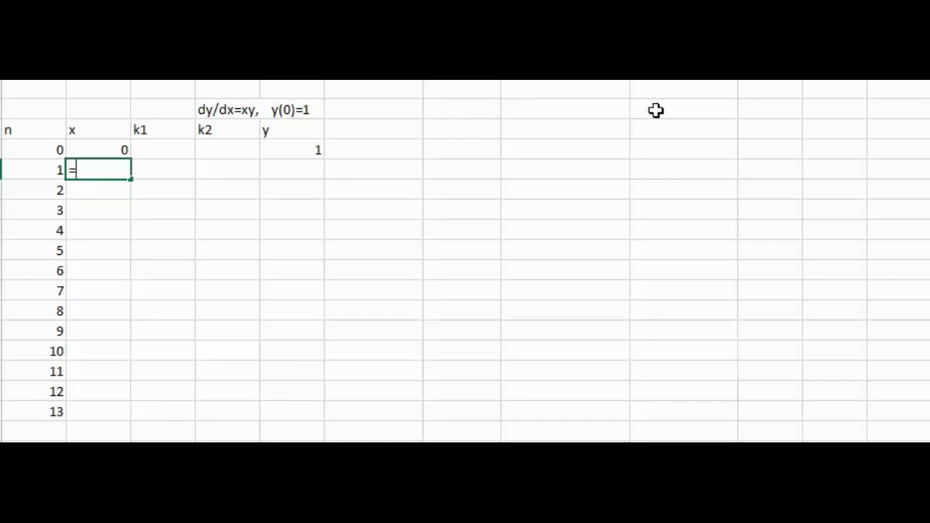
# - Enter the label h in I16 and the step size 0.1 beside it
pyautogui.click(564, 114)
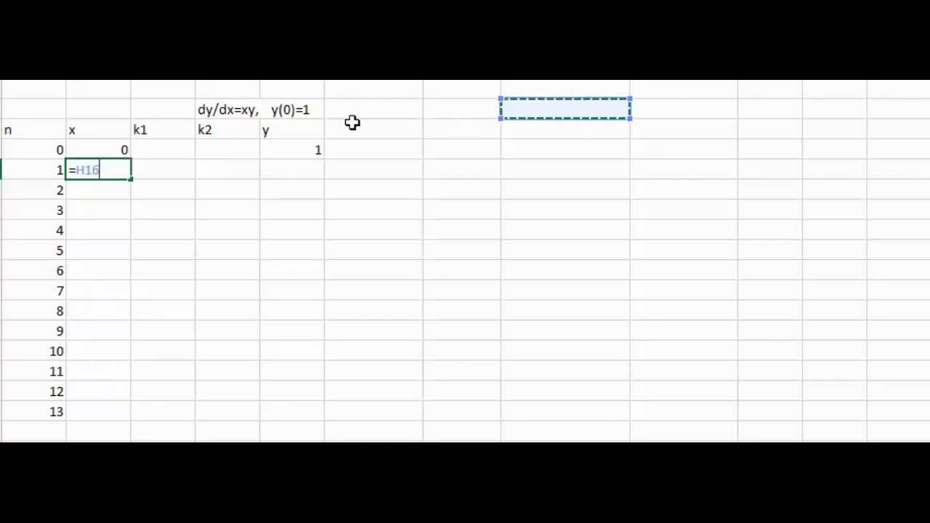
pyautogui.write('h')
pyautogui.doubleClick(591, 118)
pyautogui.write('h')
pyautogui.click(666, 109)
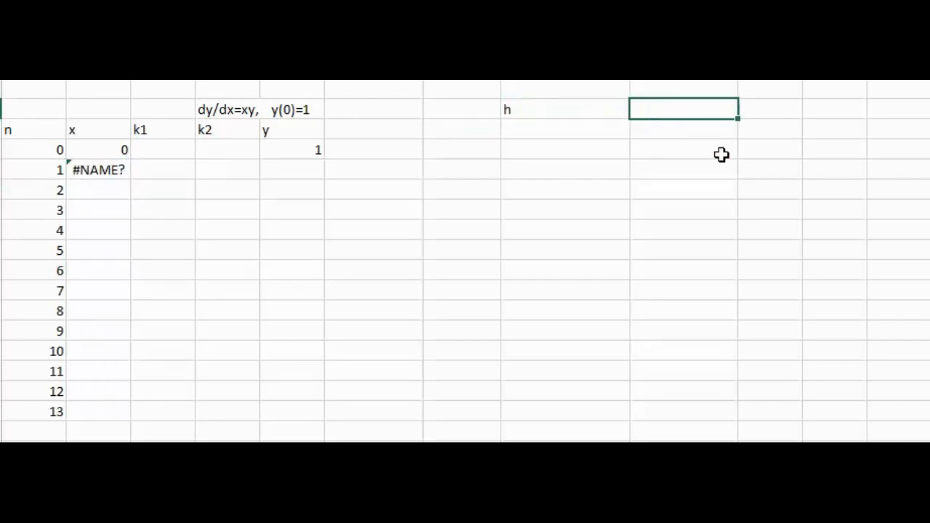
pyautogui.write('0.1')
pyautogui.press('Return')
# - Give the first x cell the formula =B18+I$16, with h's row locked, giving 0.1
pyautogui.click(110, 170)
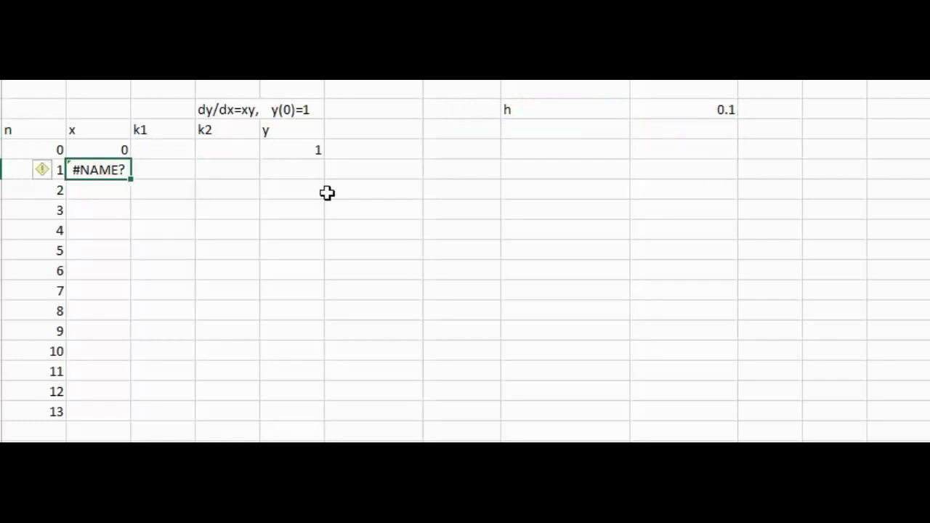
pyautogui.write('=')
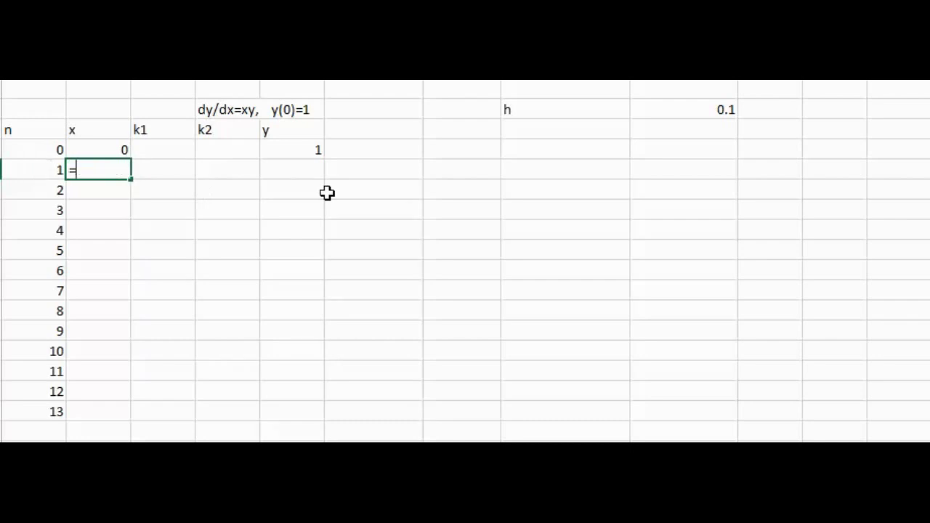
pyautogui.click(113, 148)
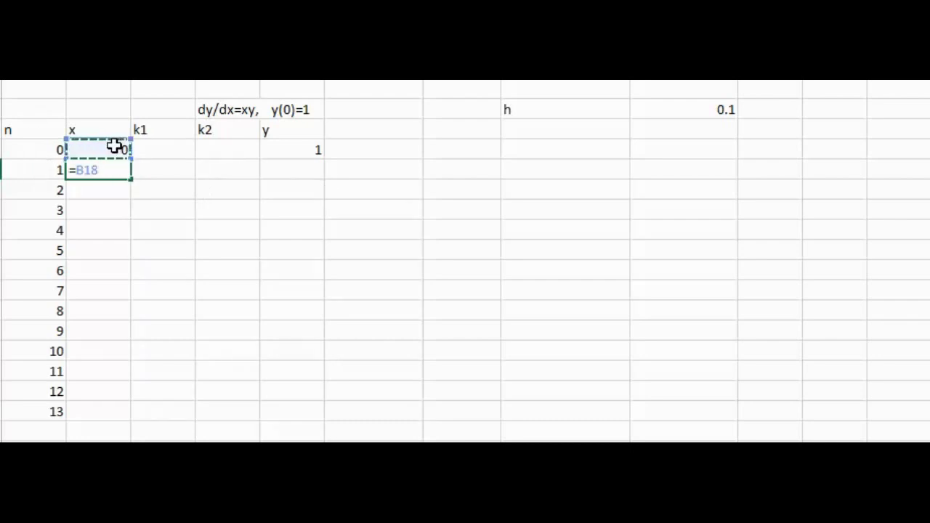
pyautogui.write('+')
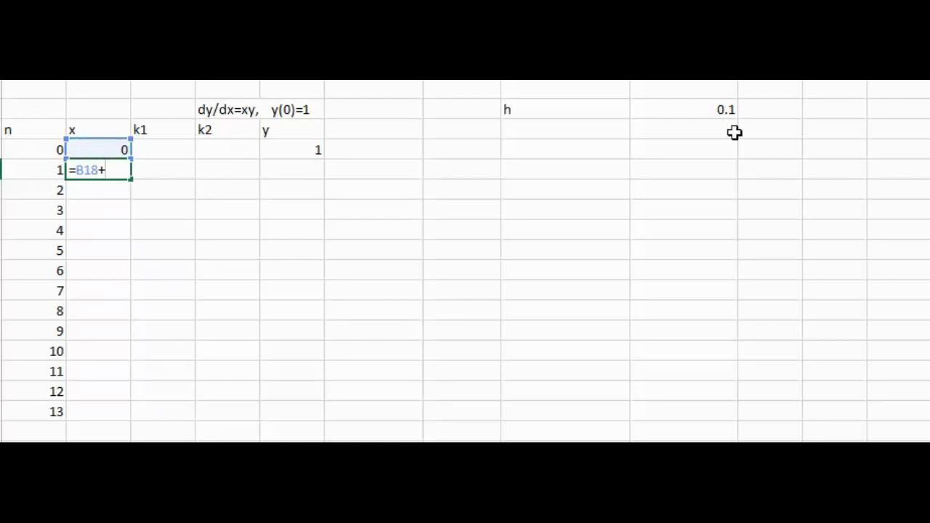
pyautogui.click(729, 109)
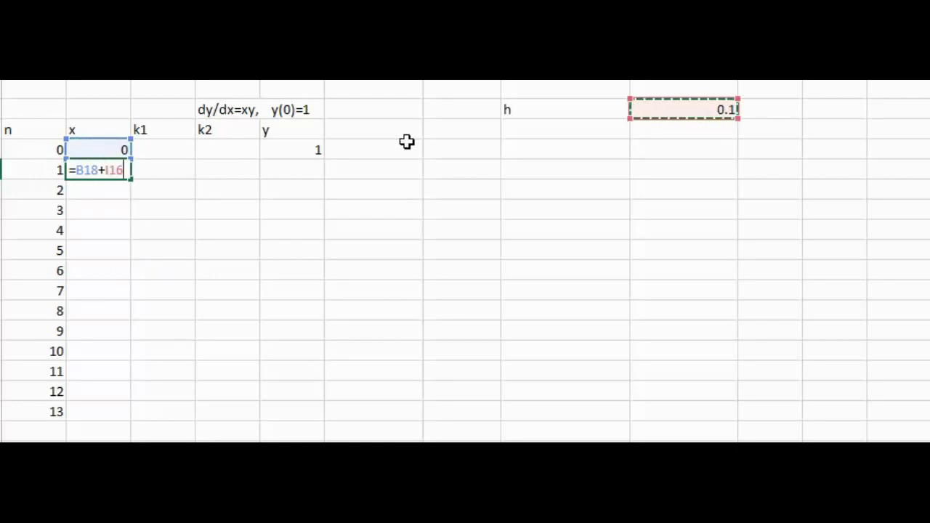
pyautogui.press('Return')
pyautogui.press('Up')
pyautogui.press('F2')
pyautogui.press('Left')
pyautogui.press('Left')
pyautogui.press('Left')
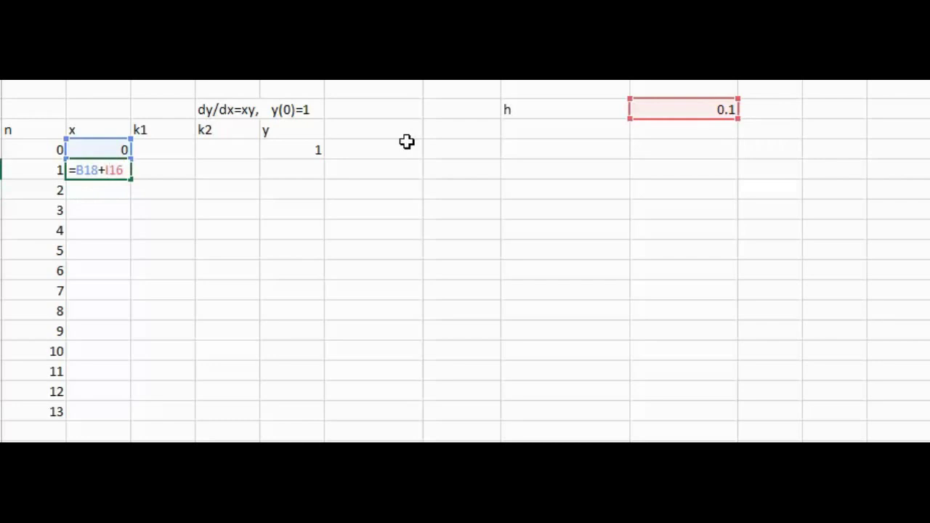
pyautogui.press('F4')
pyautogui.press('F4')
pyautogui.press('Return')
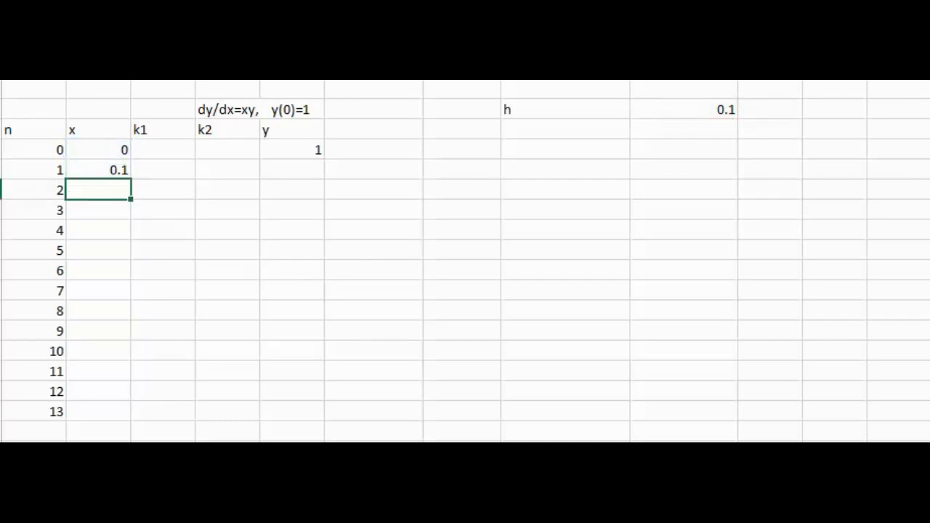
# - Copy the x formula down through row 13 so x reaches 1.3
pyautogui.click(116, 170)
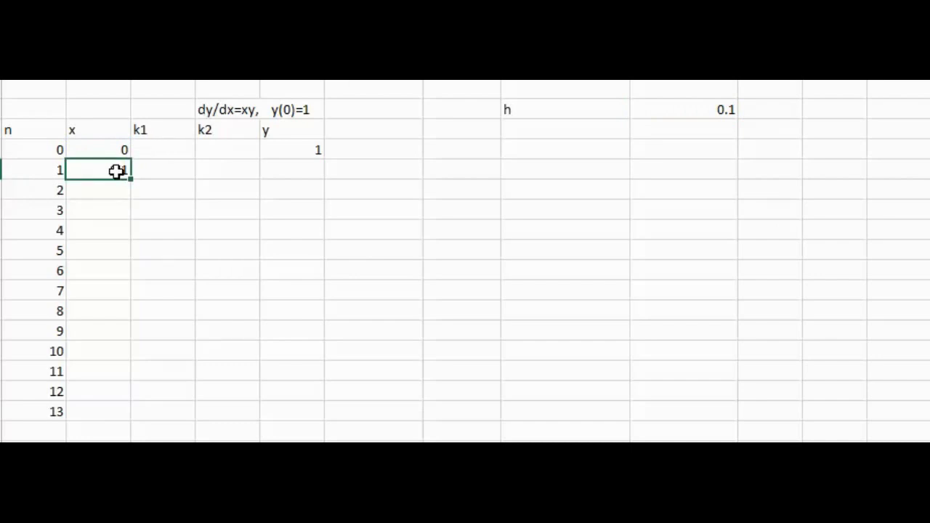
pyautogui.hotkey('ctrl', 'c')
pyautogui.moveTo(116, 187); pyautogui.dragTo(96, 415)
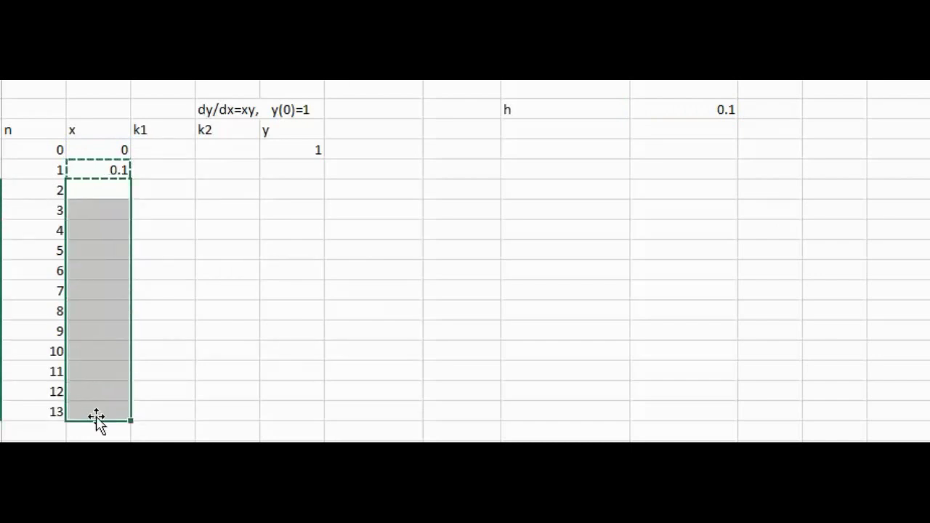
pyautogui.press('Return')
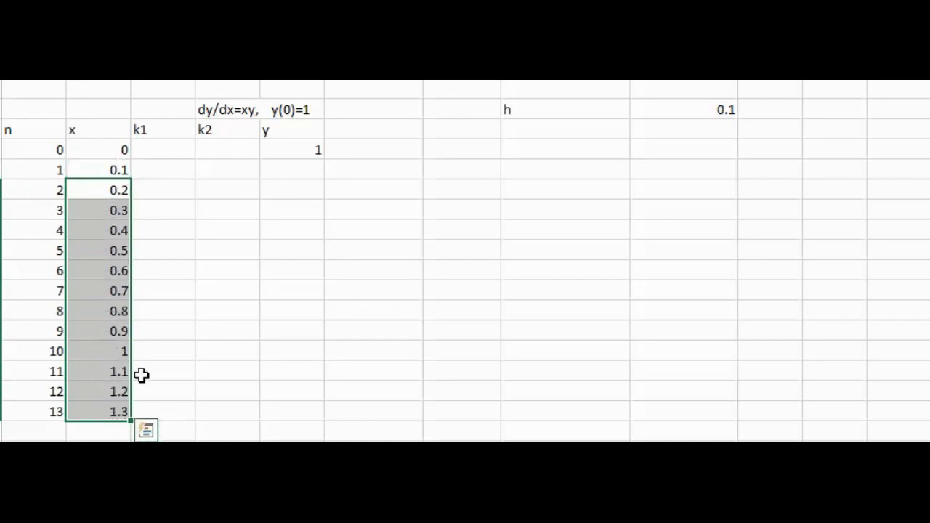
# - Enter =$I$16*B18*E18 as row 1's k1, which evaluates to 0
pyautogui.click(169, 170)
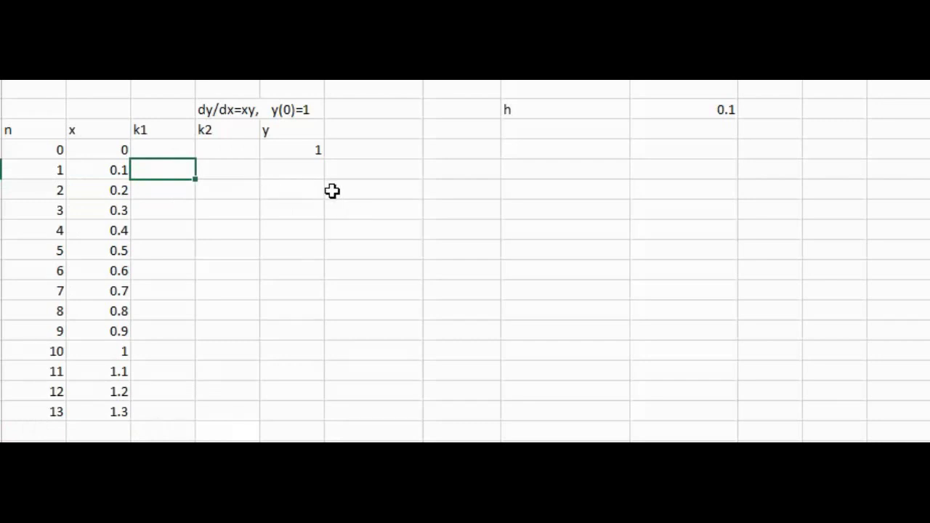
pyautogui.write('=$I$16')
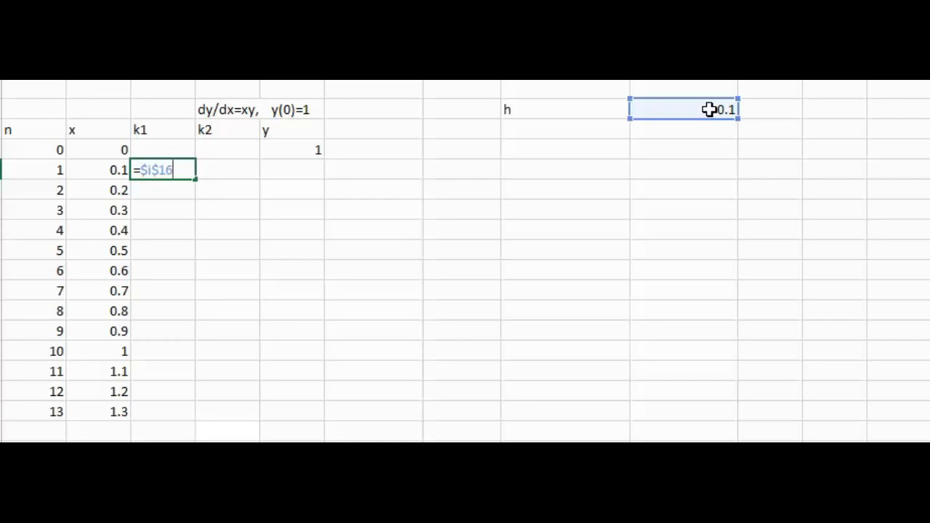
pyautogui.write('*')
pyautogui.click(123, 149)
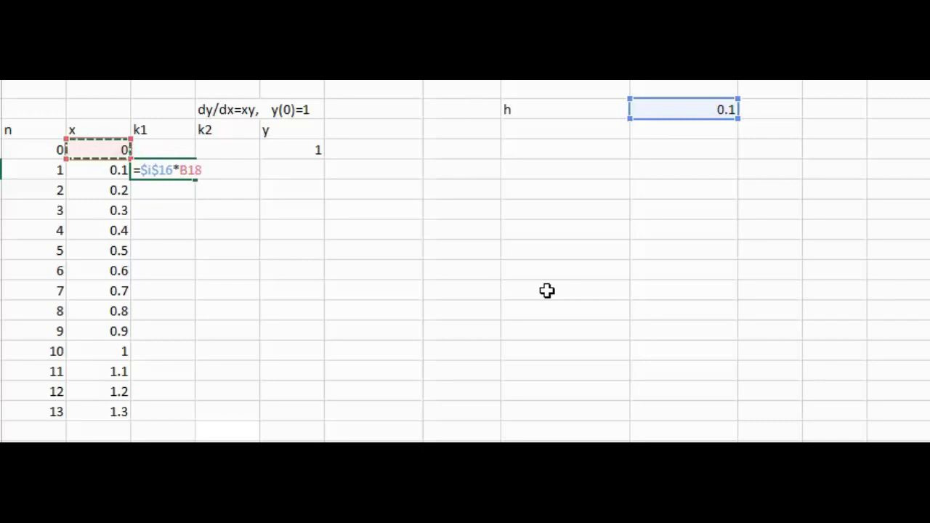
pyautogui.write('*')
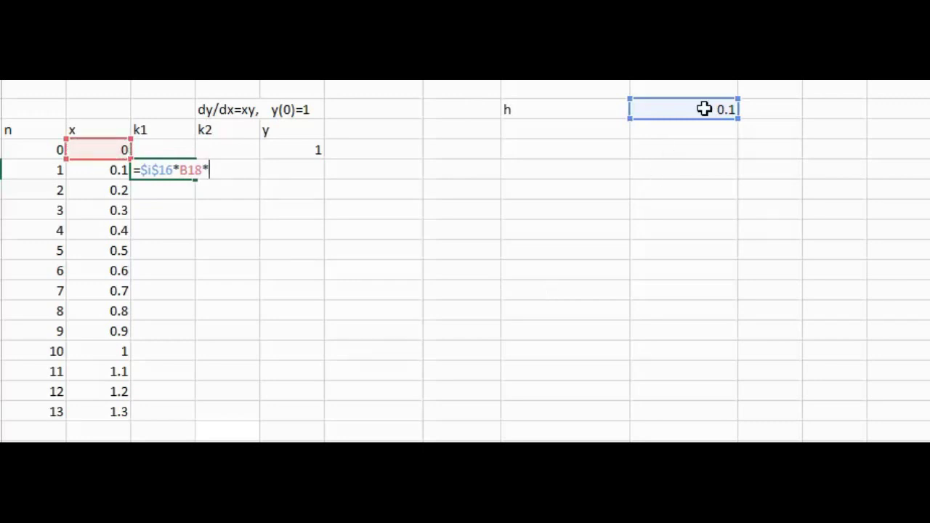
pyautogui.click(570, 168)
pyautogui.click(314, 152)
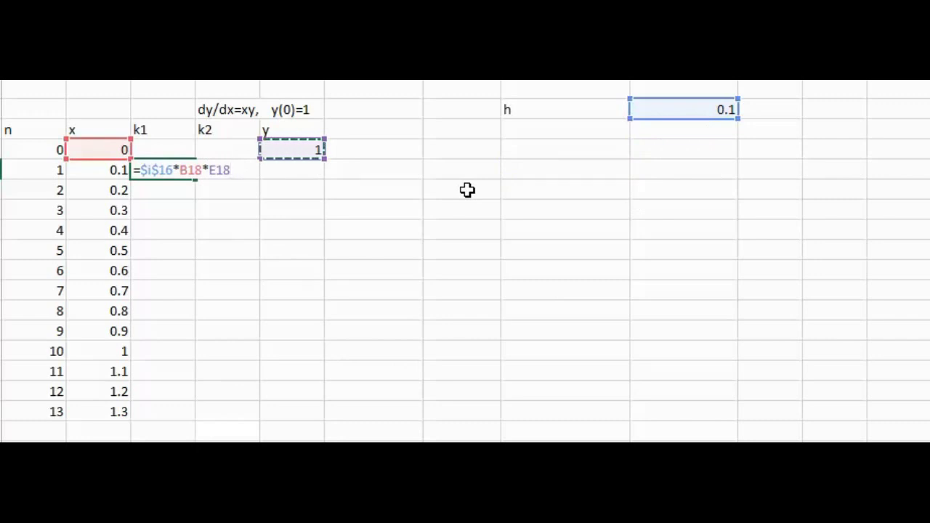
pyautogui.press('Return')
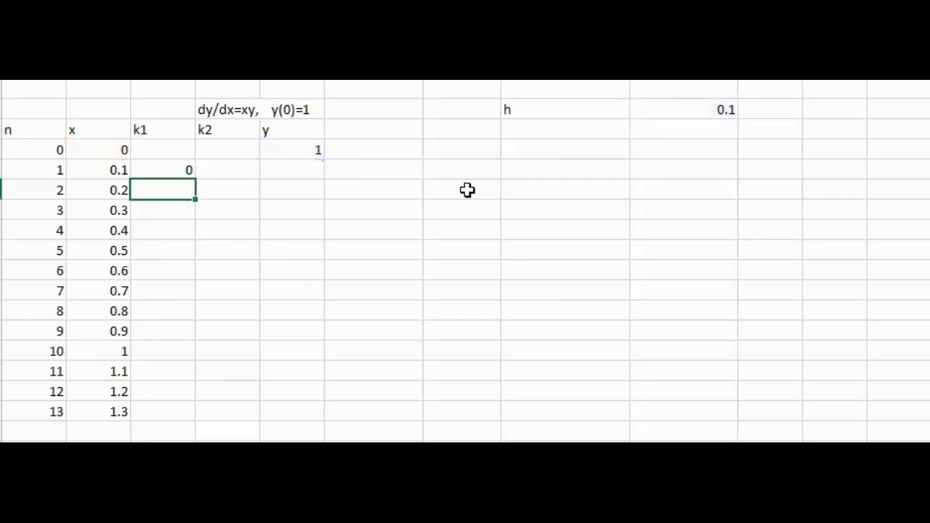
# - Copy the $I$16 reference from the k1 formula, leaving k1 unchanged
pyautogui.click(239, 178)
pyautogui.write('=')
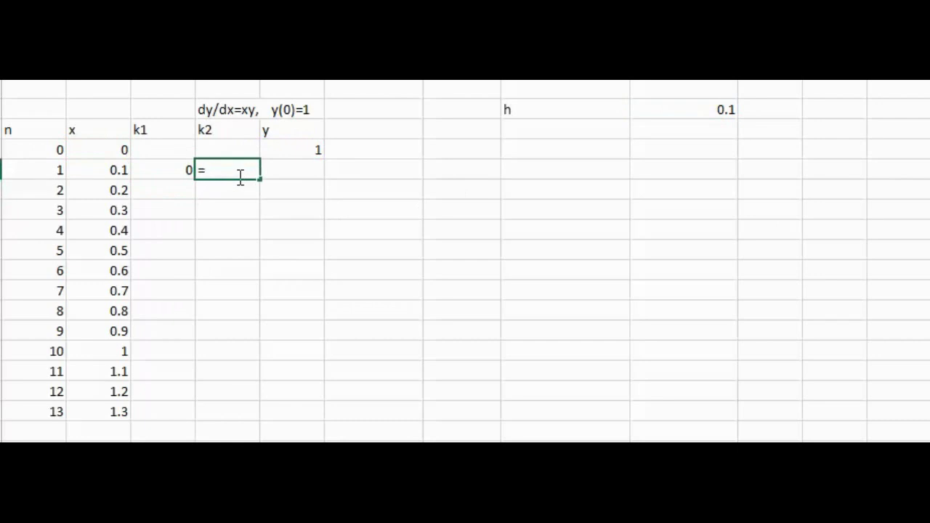
pyautogui.press('Escape')
pyautogui.click(162, 179)
pyautogui.press('F2')
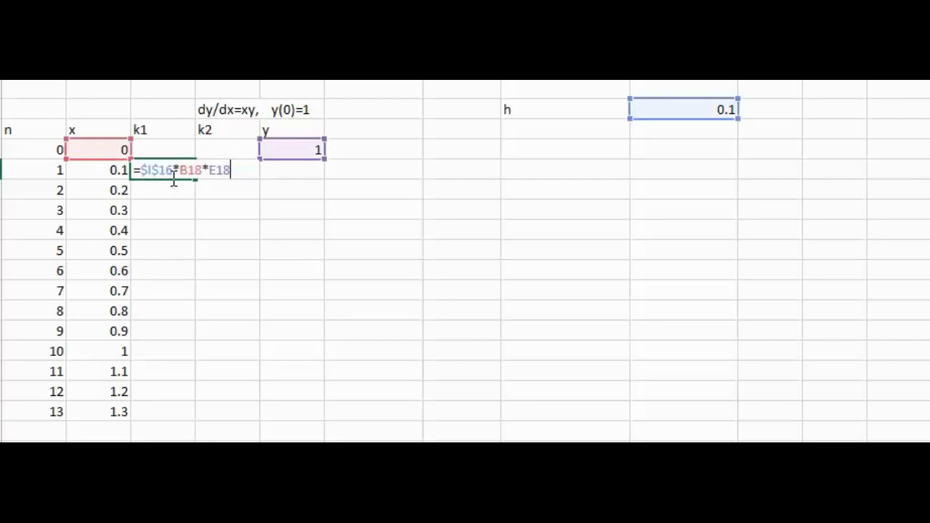
pyautogui.moveTo(140, 170); pyautogui.dragTo(172, 170)
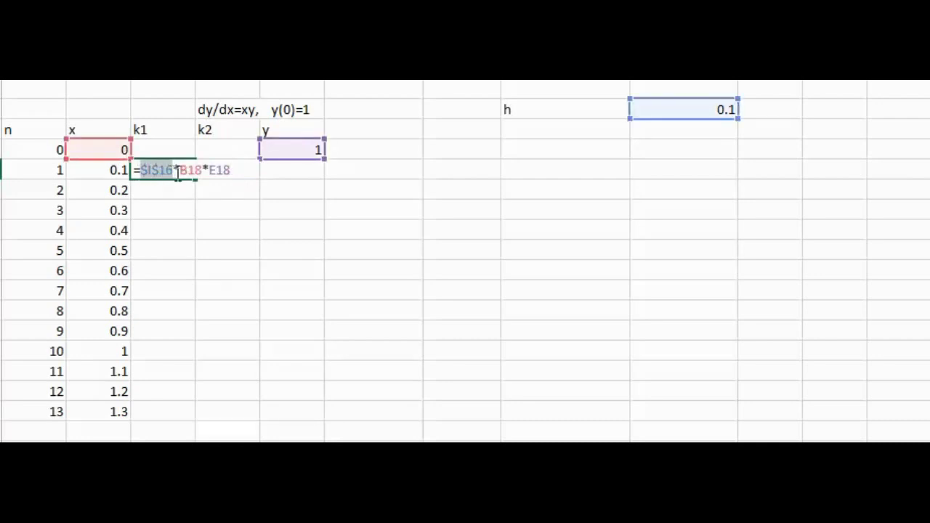
pyautogui.click(244, 170)
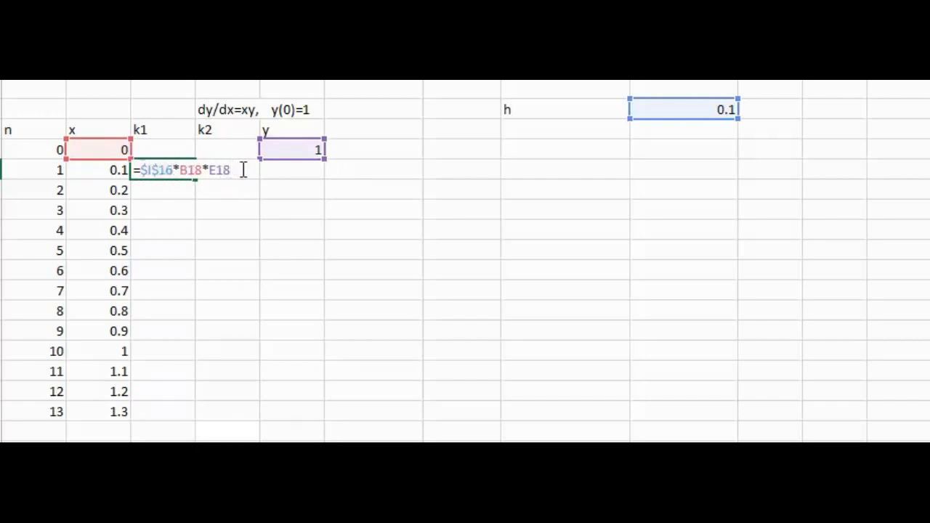
pyautogui.press('Return')
# - Build row 1's k2 as =$I$16*(B18+$I$16)*(E18+C19), giving 0.01
pyautogui.click(230, 170)
pyautogui.write('=')
pyautogui.hotkey('ctrl', 'v')
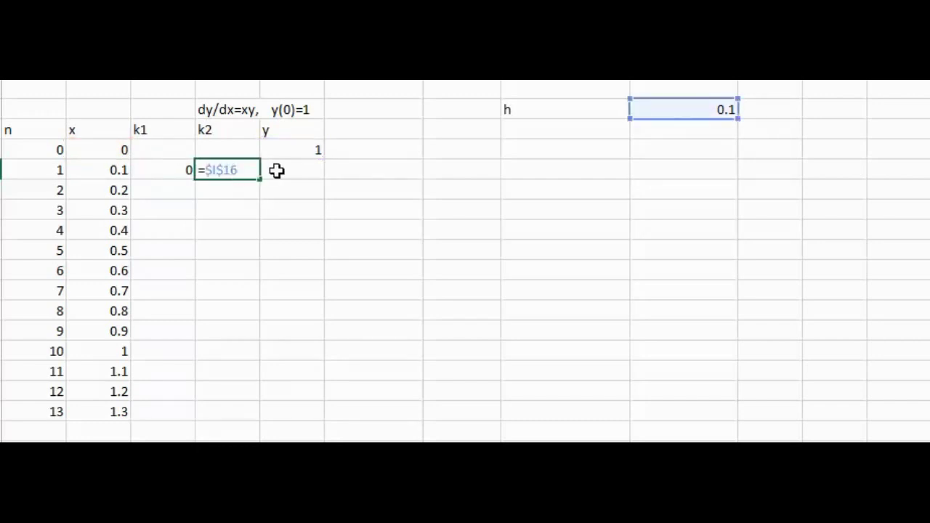
pyautogui.write('*(')
pyautogui.click(125, 150)
pyautogui.write('+')
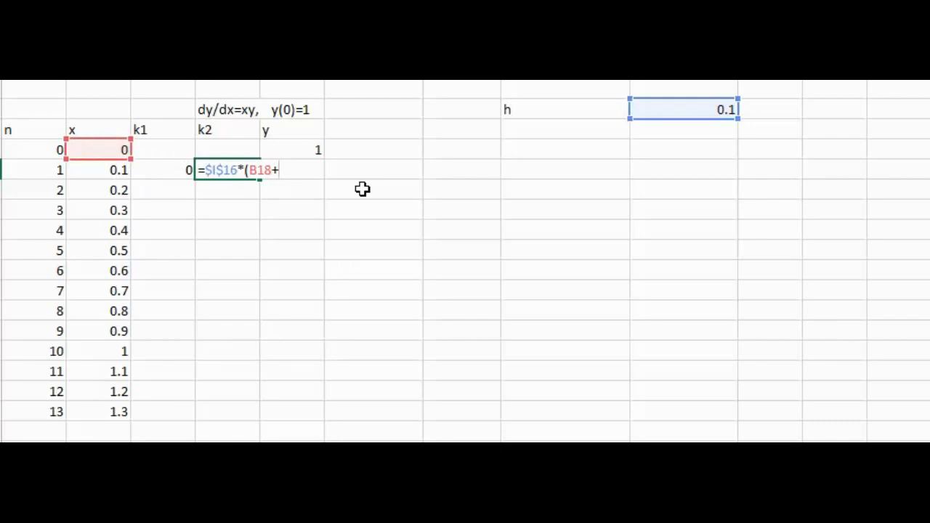
pyautogui.write('$I$16)*(')
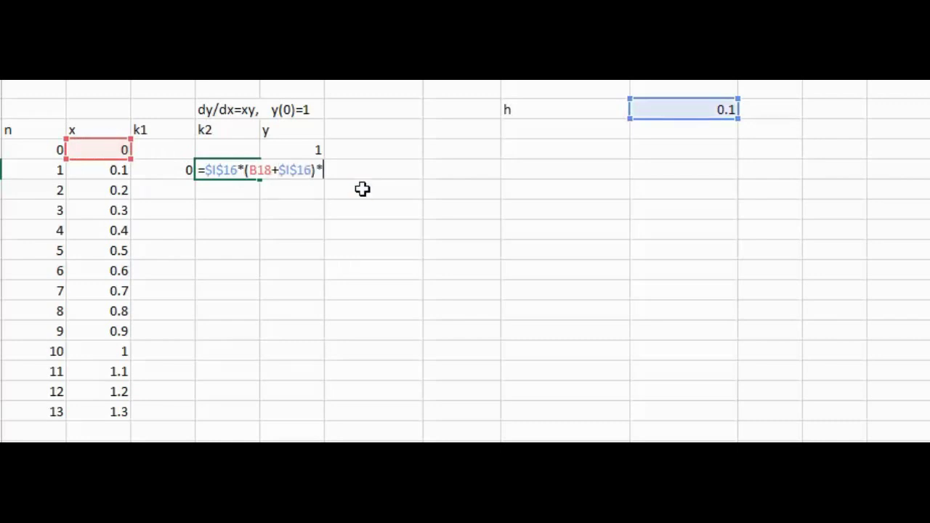
pyautogui.click(312, 151)
pyautogui.write('+')
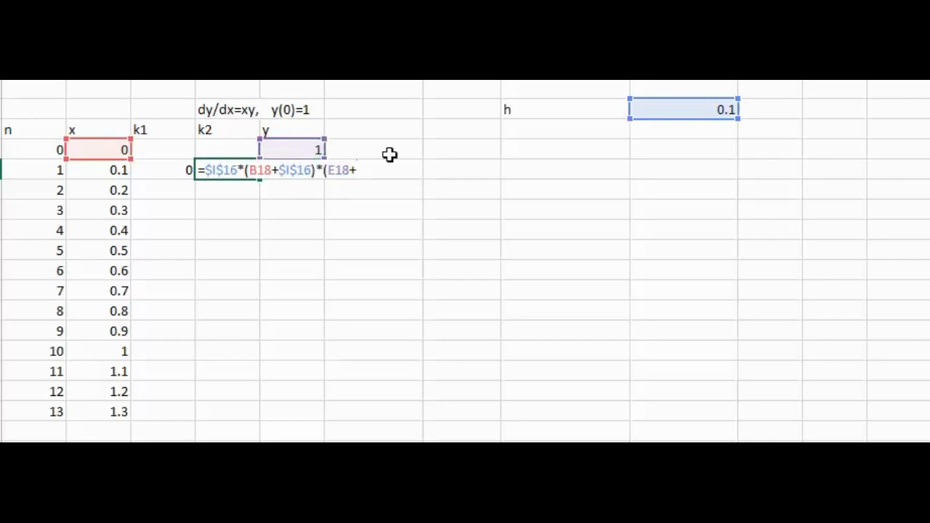
pyautogui.click(166, 174)
pyautogui.write(')')
pyautogui.press('Return')
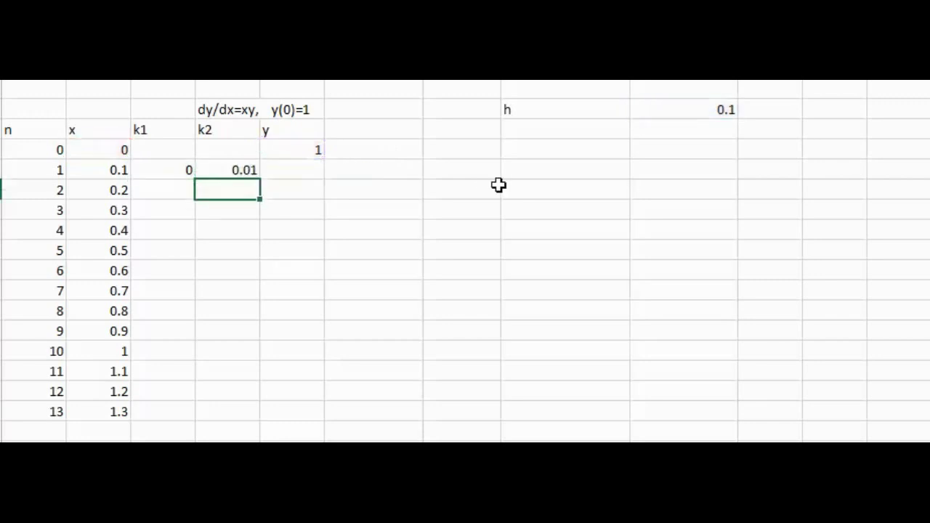
pyautogui.press('Up')
pyautogui.press('Right')
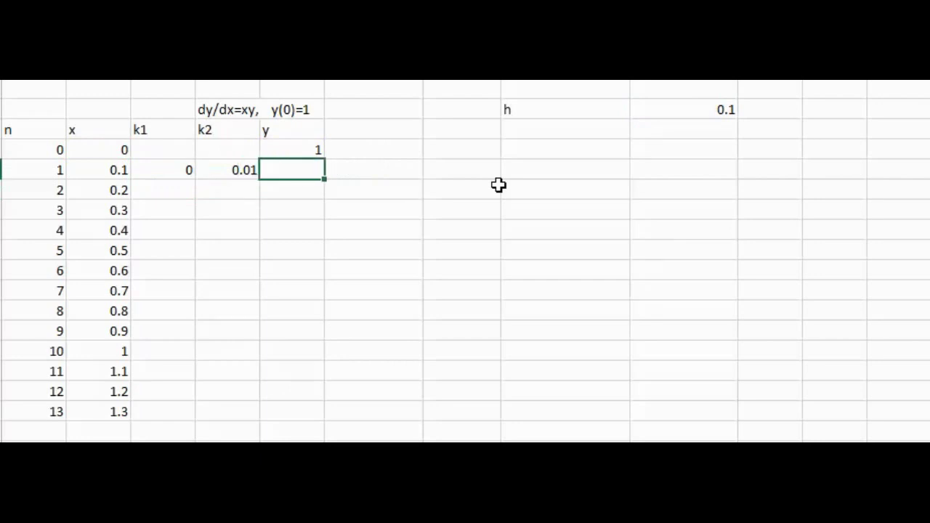
# - Start row 1's y formula =E18+0.5*(C19+D19) from the previous y, k1 and k2
pyautogui.write('=')
pyautogui.click(307, 151)
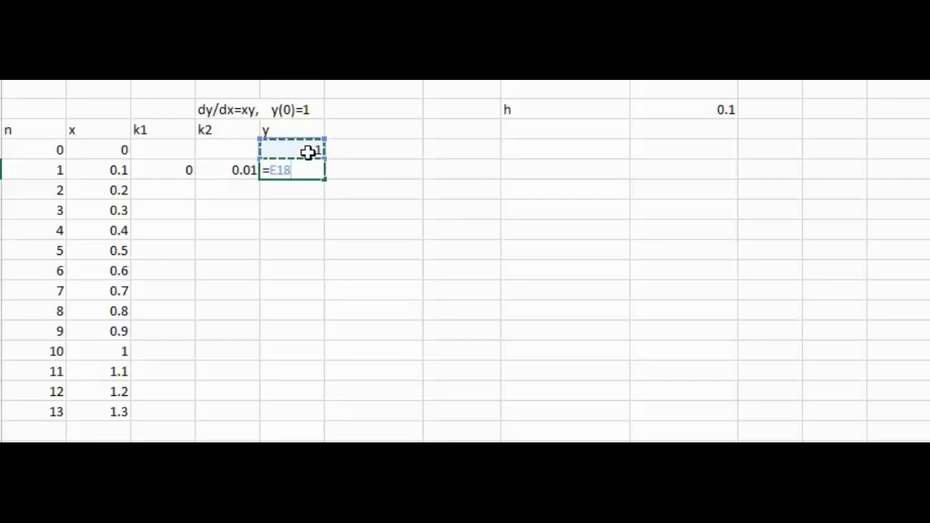
pyautogui.write('+0.5*(')
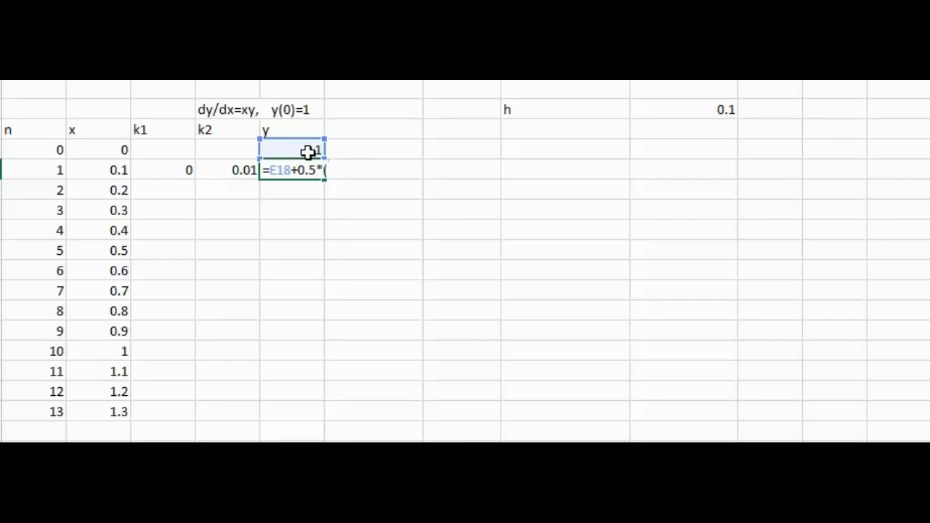
pyautogui.click(167, 175)
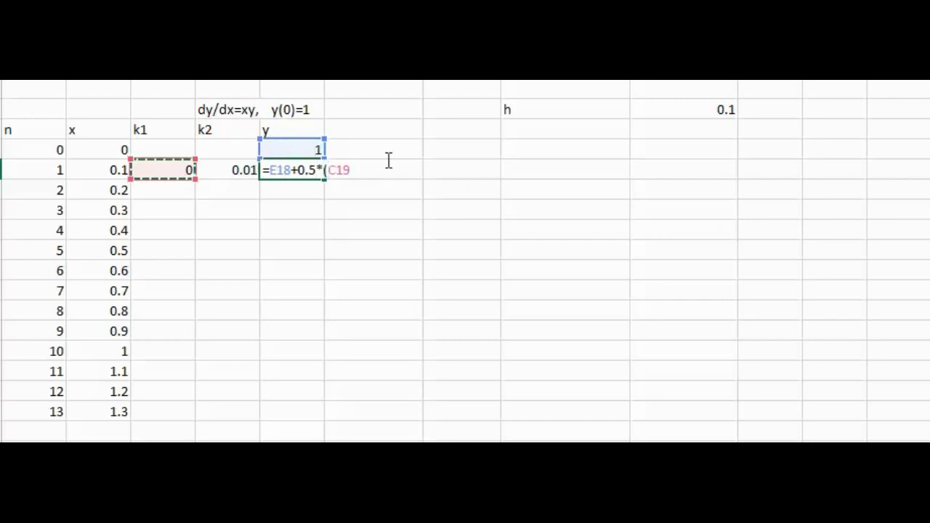
pyautogui.write('+')
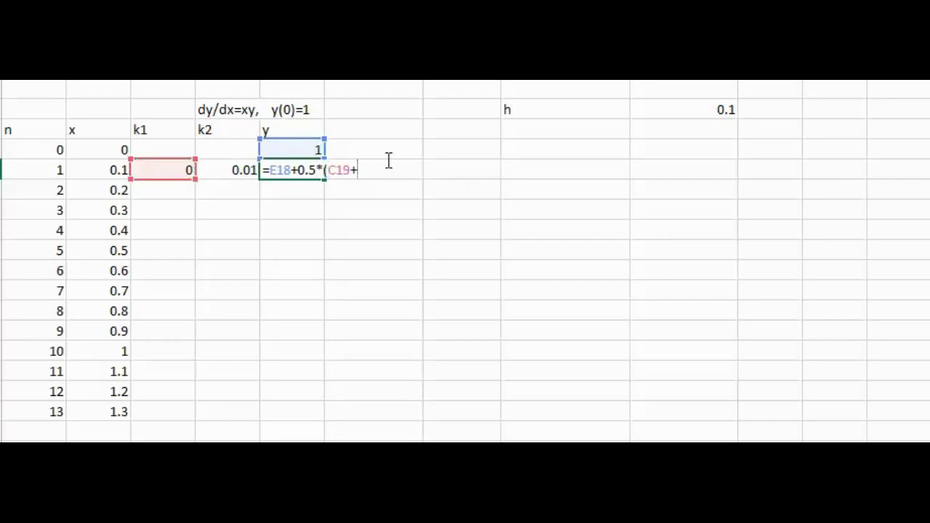
pyautogui.click(244, 171)
# - Finish the y formula (1.005) and copy k1, k2, y from C19:E19 down to n=10
pyautogui.write(')')
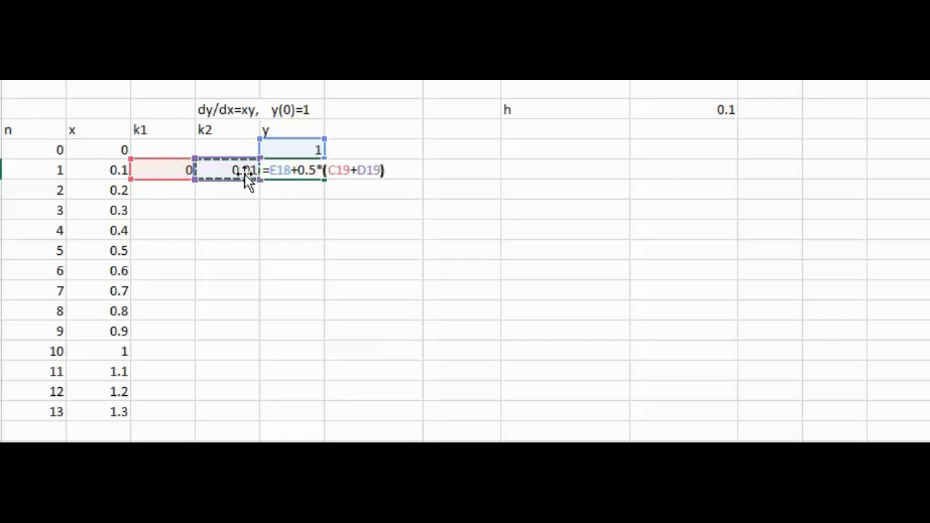
pyautogui.press('Return')
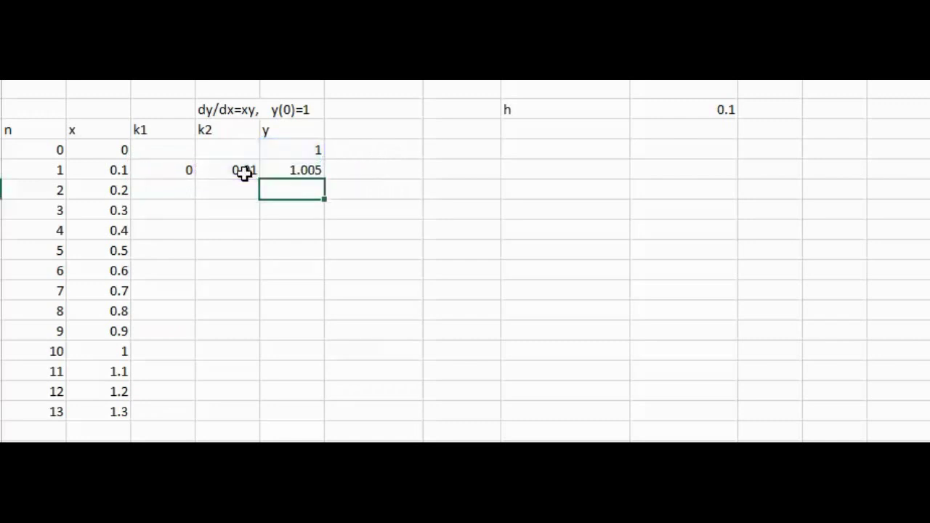
pyautogui.click(174, 169)
pyautogui.moveTo(175, 170); pyautogui.dragTo(270, 166)
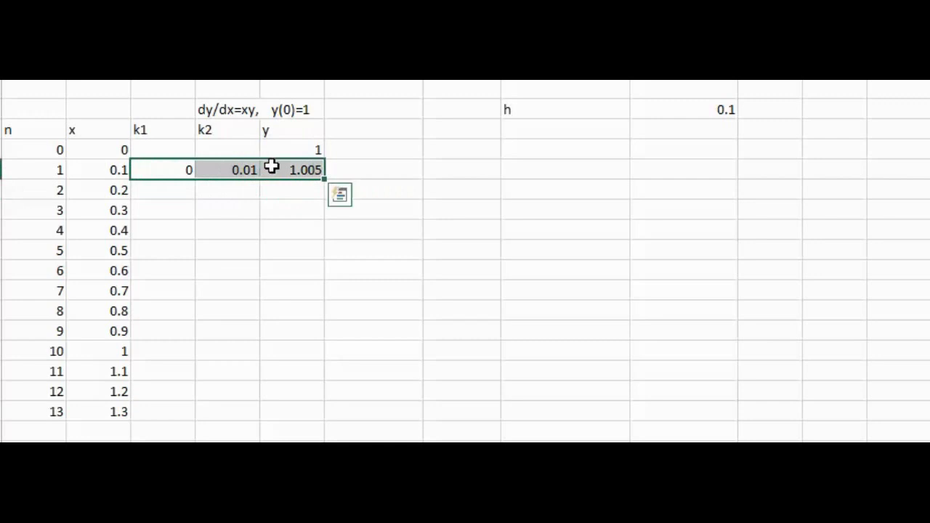
pyautogui.hotkey('ctrl', 'c')
pyautogui.moveTo(193, 194); pyautogui.dragTo(186, 338)
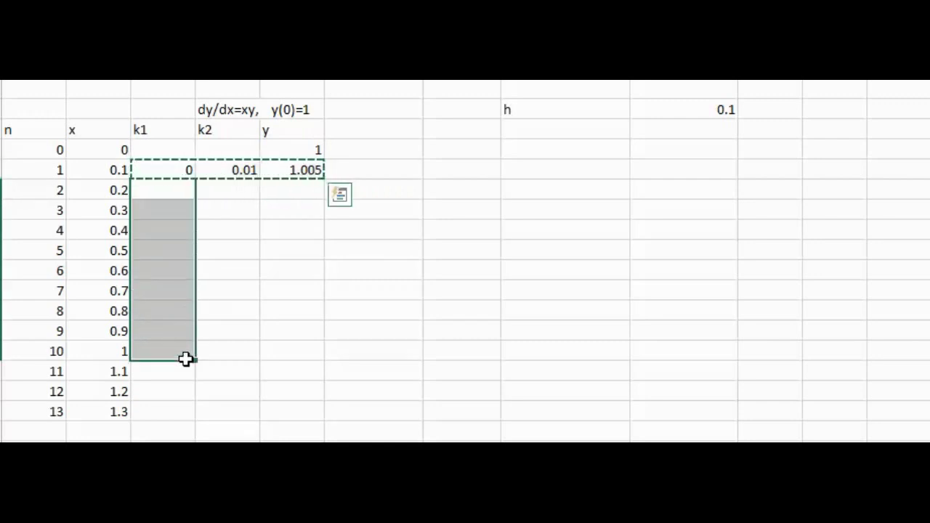
pyautogui.hotkey('ctrl', 'v')
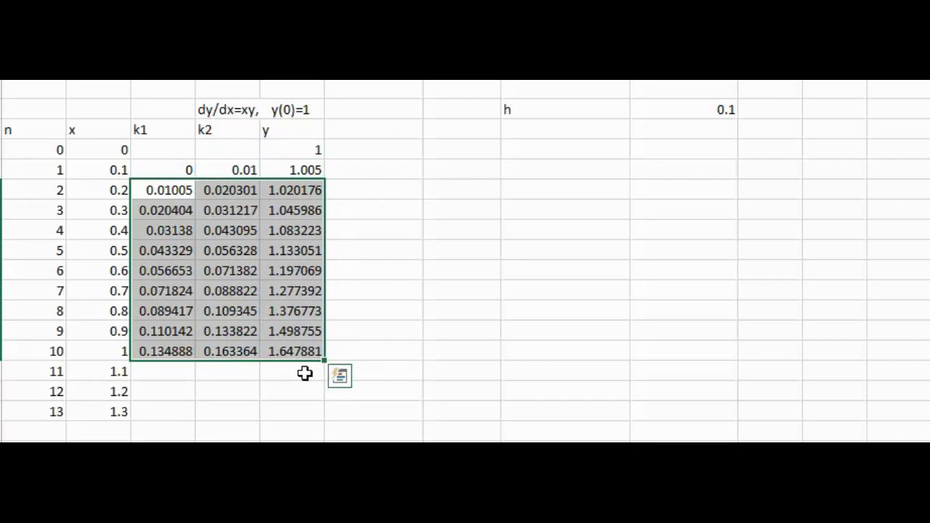
# - Rename the y column heading to 'y - RK2'
pyautogui.click(390, 151)
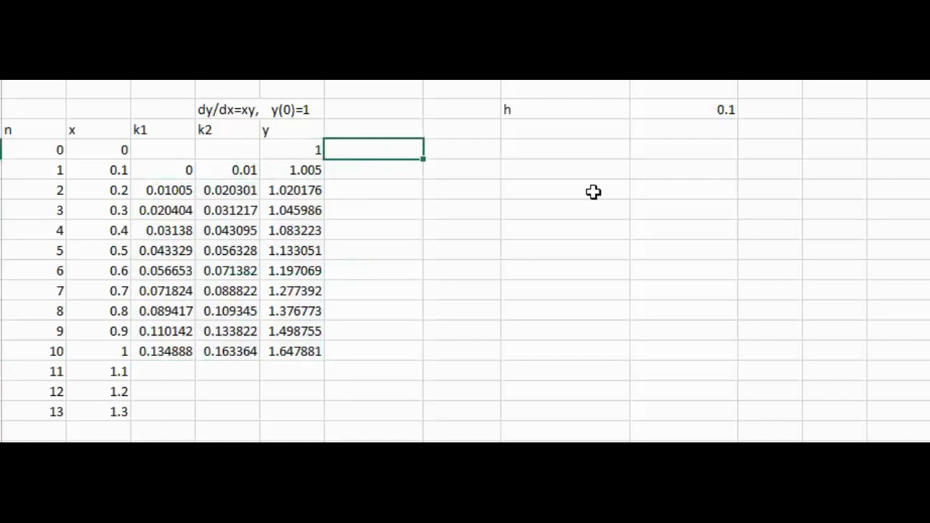
pyautogui.press('Up')
pyautogui.press('Left')
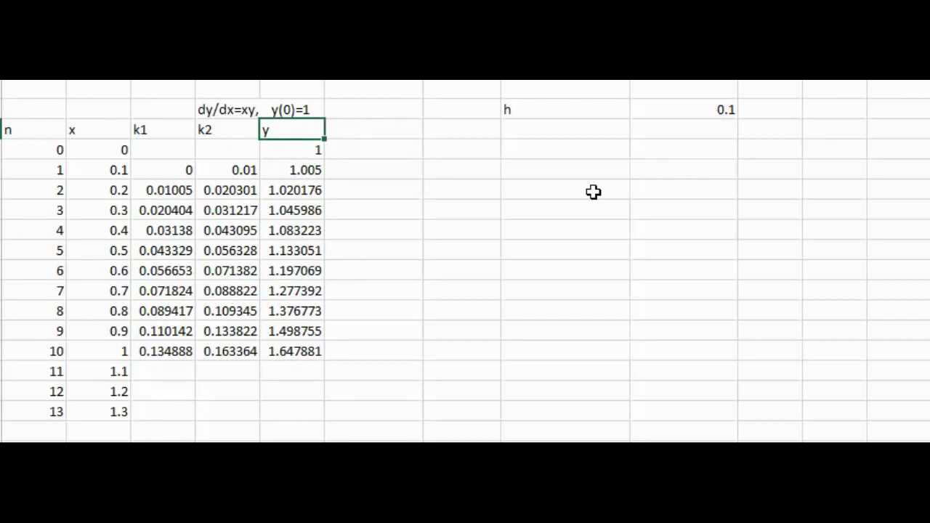
pyautogui.press('F2')
pyautogui.write('- RK2')
pyautogui.press('Return')
pyautogui.press('Up')
pyautogui.press('Right')
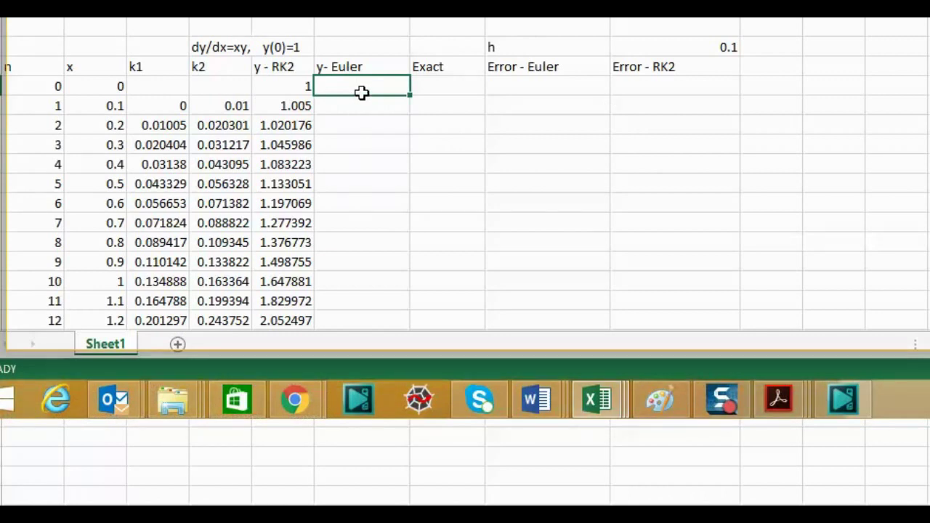
# - Set the starting y-Euler value to 1
pyautogui.write('11`1')
pyautogui.press('BackSpace')
pyautogui.press('BackSpace')
pyautogui.press('BackSpace')
pyautogui.press('BackSpace')
pyautogui.write('1')
pyautogui.press('Return')
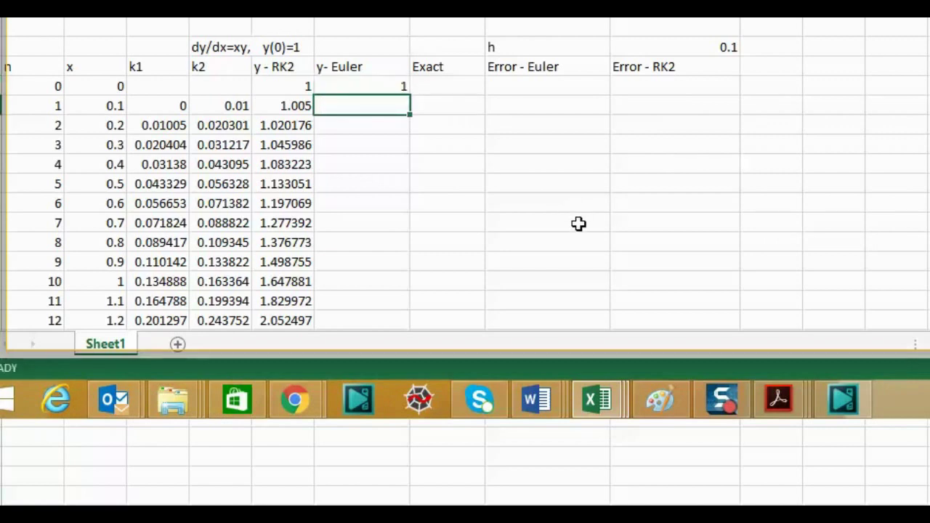
# - Enter the Euler increment formula: $I$16 times the previous x times the previous Euler y
pyautogui.write('=')
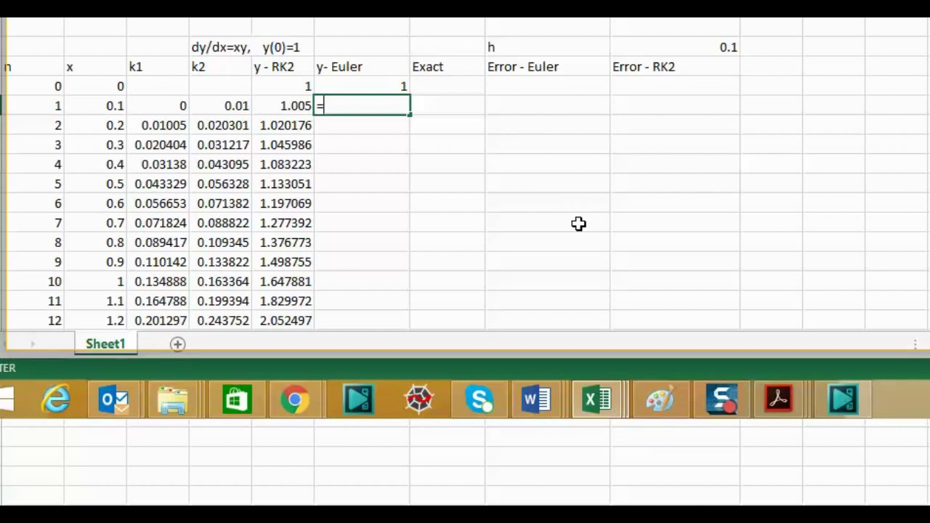
pyautogui.write('%')
pyautogui.press('BackSpace')
pyautogui.write('$i$15')
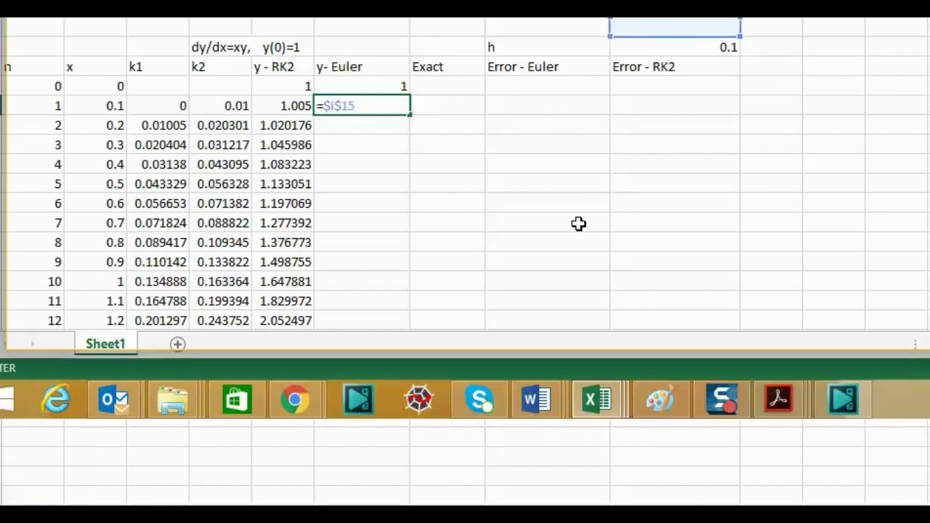
pyautogui.press('BackSpace')
pyautogui.write('6')
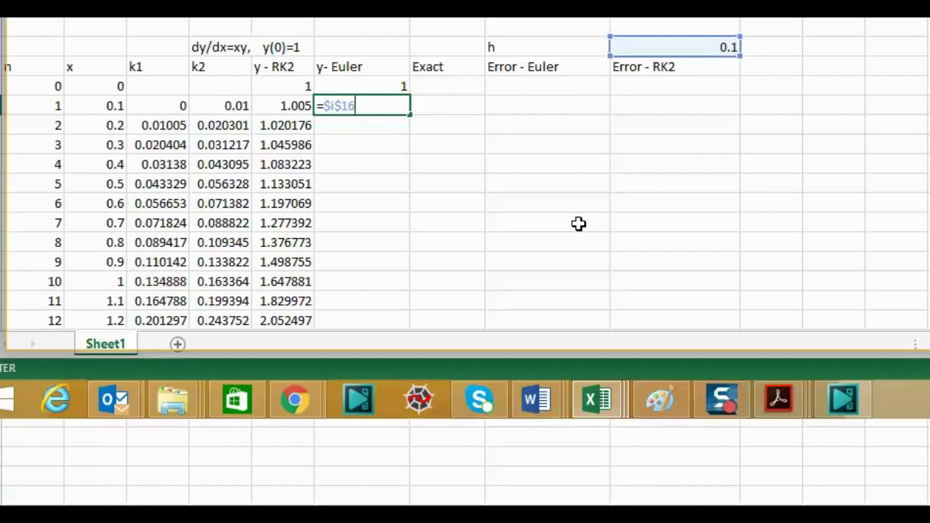
pyautogui.write('*')
pyautogui.click(110, 86)
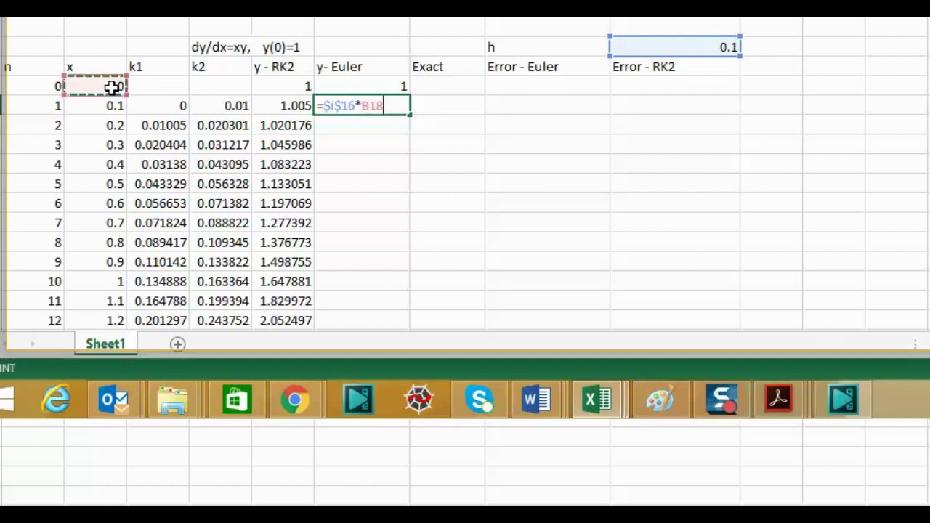
pyautogui.write('*')
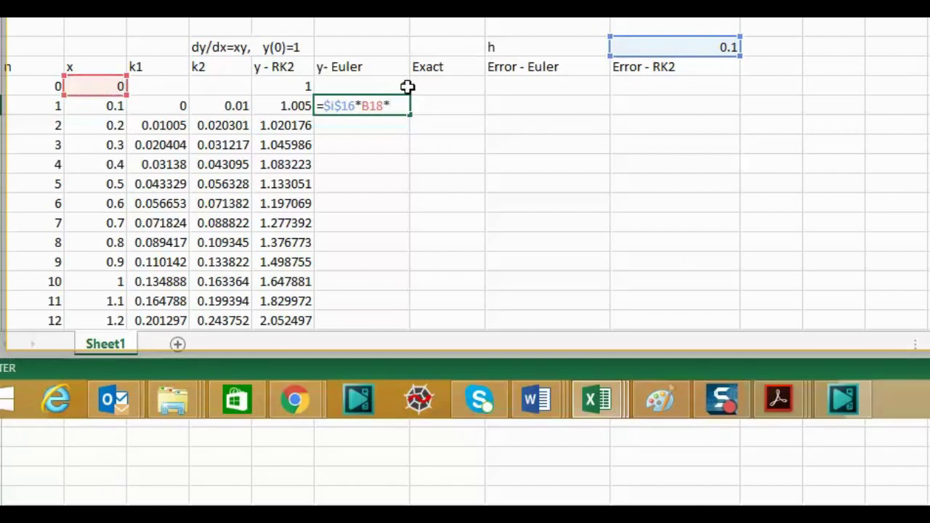
pyautogui.click(408, 86)
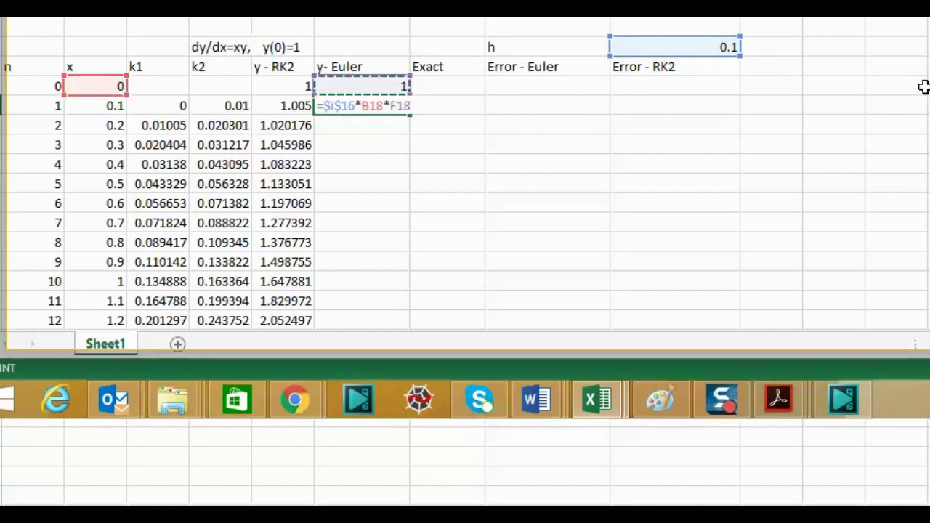
pyautogui.press('Return')
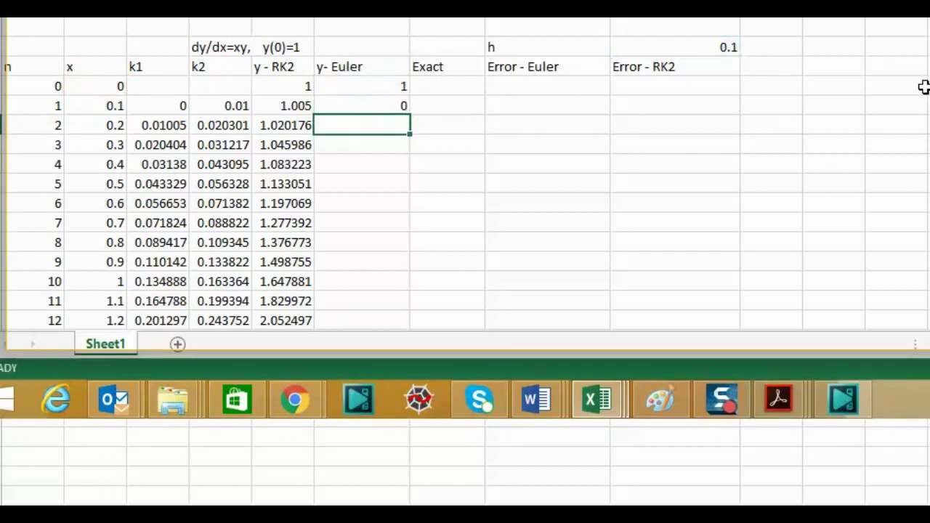
# - Correct the formula to add the previous Euler y, making a full Euler step
pyautogui.press('Up')
pyautogui.press('F2')
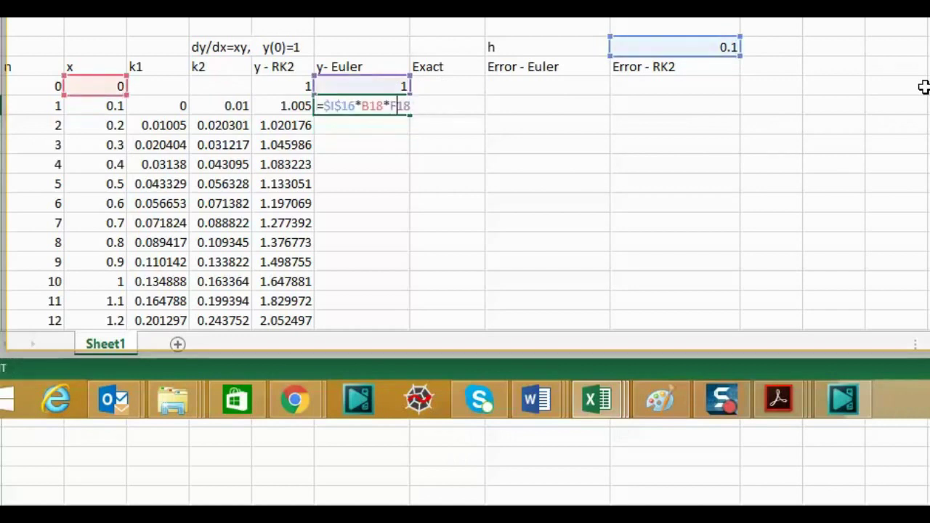
pyautogui.press('Home')
pyautogui.press('Right')
pyautogui.click(371, 84)
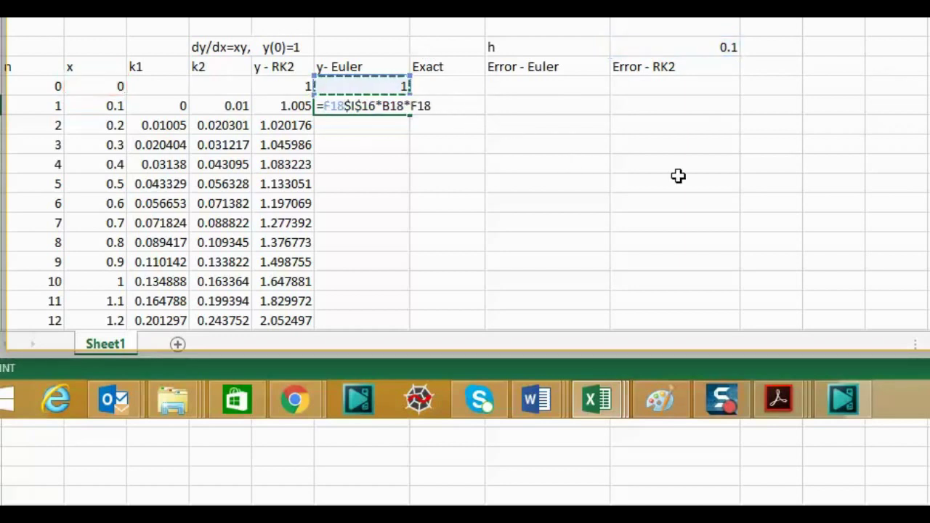
pyautogui.write('+')
pyautogui.press('Return')
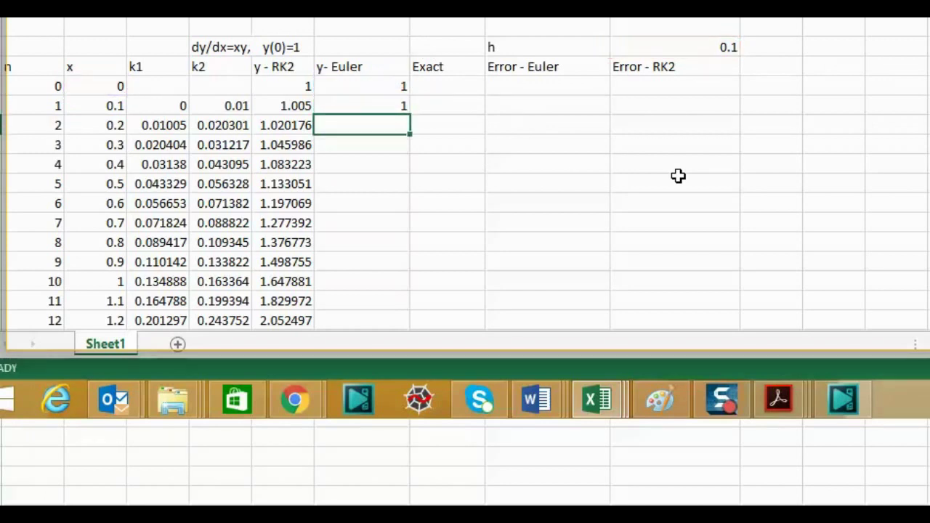
# - Copy the Euler step formula down through n=10, reaching 1.547110398 at x=1
pyautogui.click(396, 107)
pyautogui.hotkey('ctrl', 'c')
pyautogui.moveTo(385, 131); pyautogui.dragTo(353, 276)
pyautogui.press('Return')
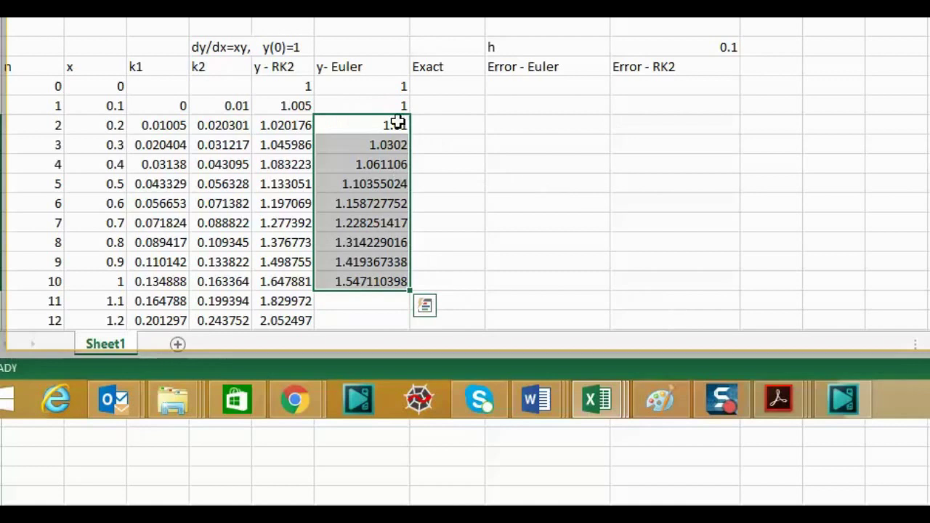
pyautogui.click(425, 86)
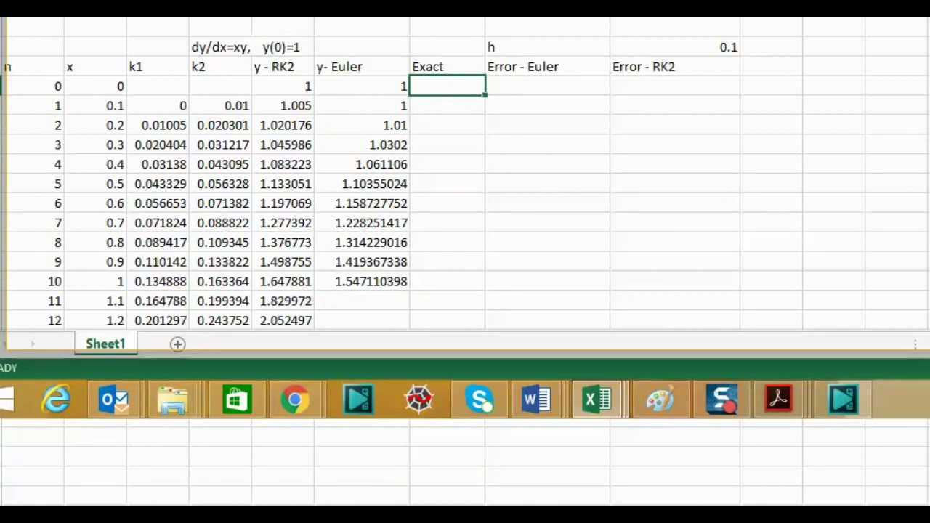
# - Enter =exp(B18^2/2) in the step-0 Exact cell
pyautogui.write('=')
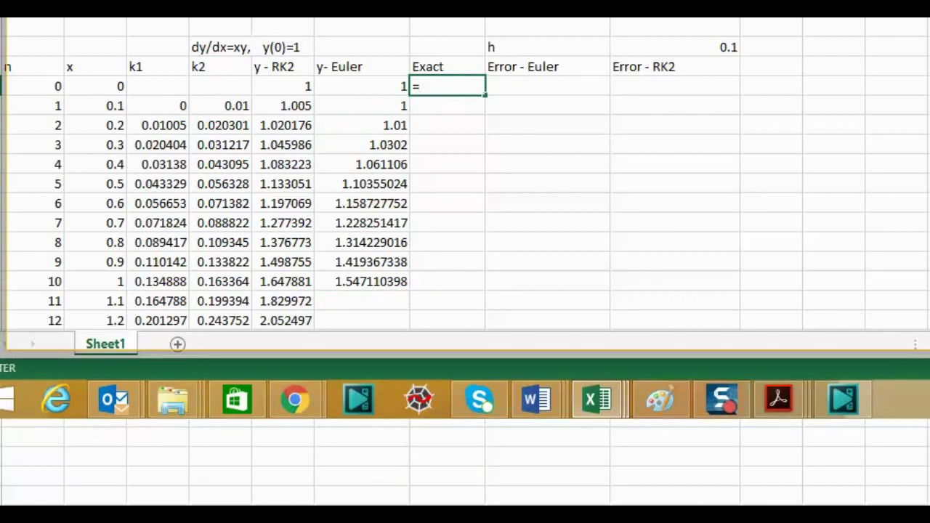
pyautogui.write('exp(')
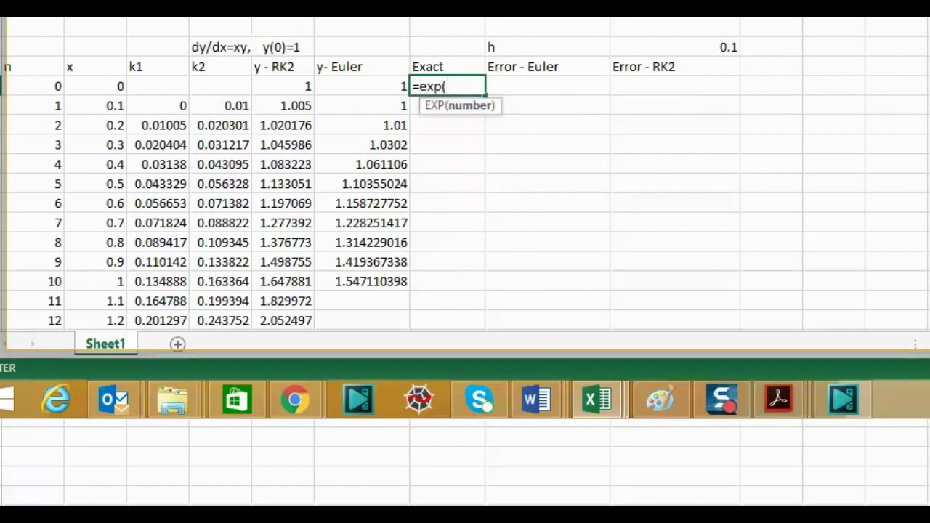
pyautogui.click(117, 89)
pyautogui.click(117, 88)
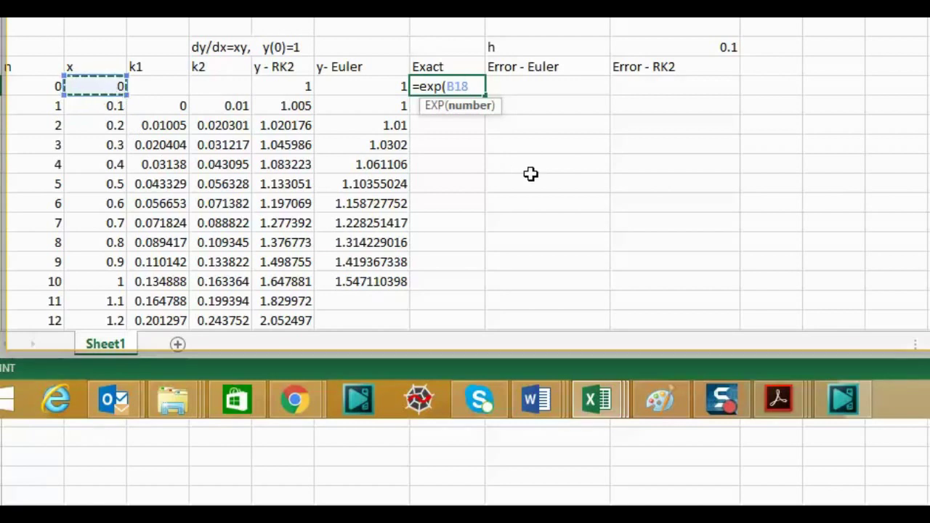
pyautogui.write('^2/2)')
pyautogui.press('Return')
# - Copy the exact formula into rows 1–10, ending at 1.64872127
pyautogui.click(477, 85)
pyautogui.hotkey('ctrl', 'c')
pyautogui.moveTo(465, 105); pyautogui.dragTo(465, 129)
pyautogui.moveTo(467, 189); pyautogui.dragTo(467, 278)
pyautogui.hotkey('ctrl', 'v')
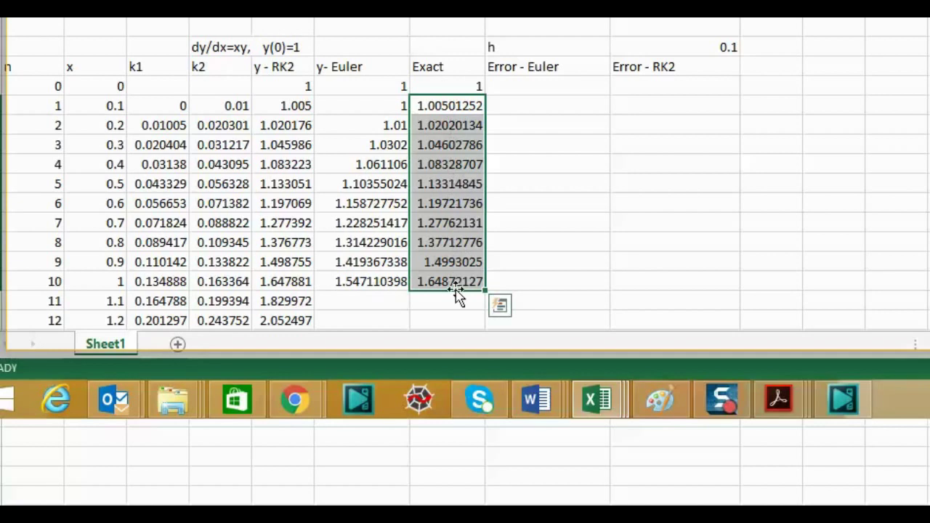
# - Enter =abs(G18-F18) as the step-0 Euler error
pyautogui.click(538, 87)
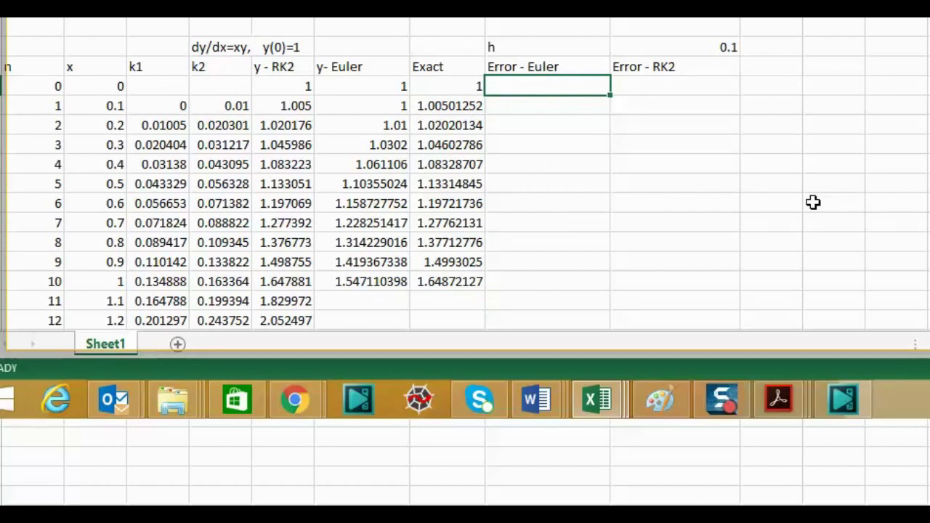
pyautogui.write('=abs(')
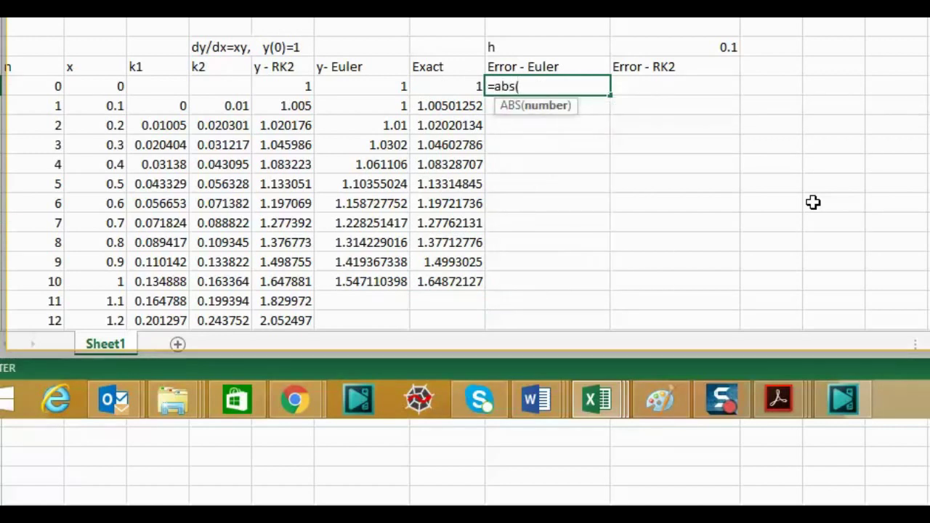
pyautogui.click(446, 88)
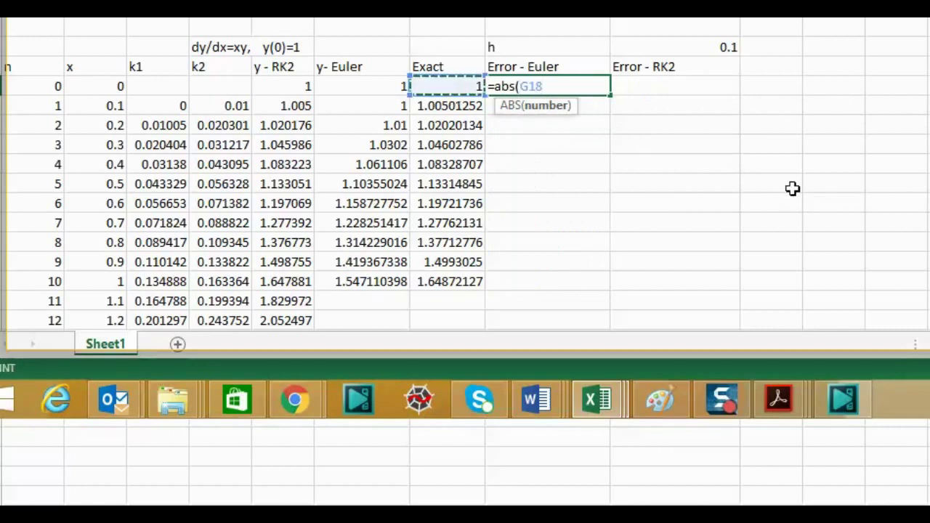
pyautogui.write('-')
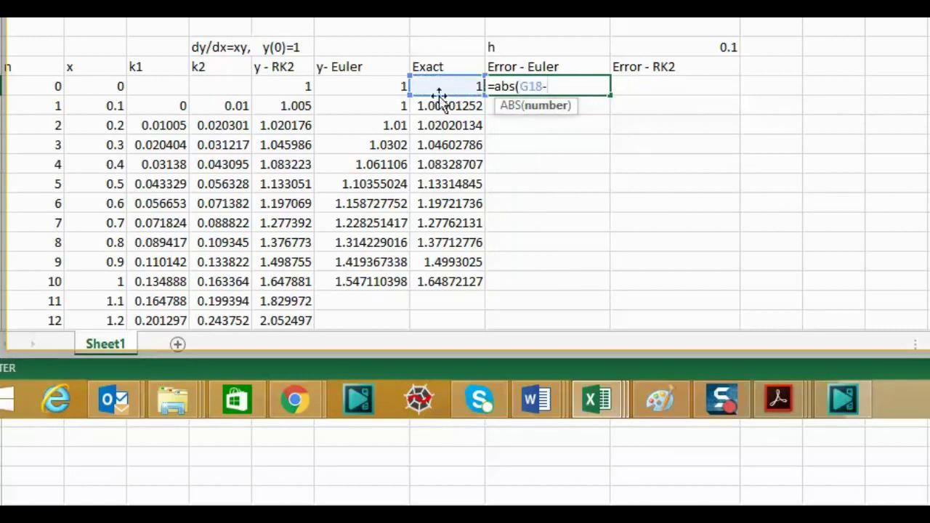
pyautogui.click(398, 88)
pyautogui.write(')')
pyautogui.press('Return')
# - Copy the Euler error formula into rows 1–10, reaching 0.101610873 at x=1
pyautogui.press('Up')
pyautogui.hotkey('ctrl', 'c')
pyautogui.press('Down')
pyautogui.hotkey('shift', 'Down')
pyautogui.hotkey('shift', 'Down')
pyautogui.hotkey('shift', 'Down')
pyautogui.hotkey('shift', 'Down')
pyautogui.hotkey('shift', 'Down')
pyautogui.hotkey('shift', 'Down')
pyautogui.hotkey('shift', 'Down')
pyautogui.hotkey('shift', 'Down')
pyautogui.hotkey('shift', 'Down')
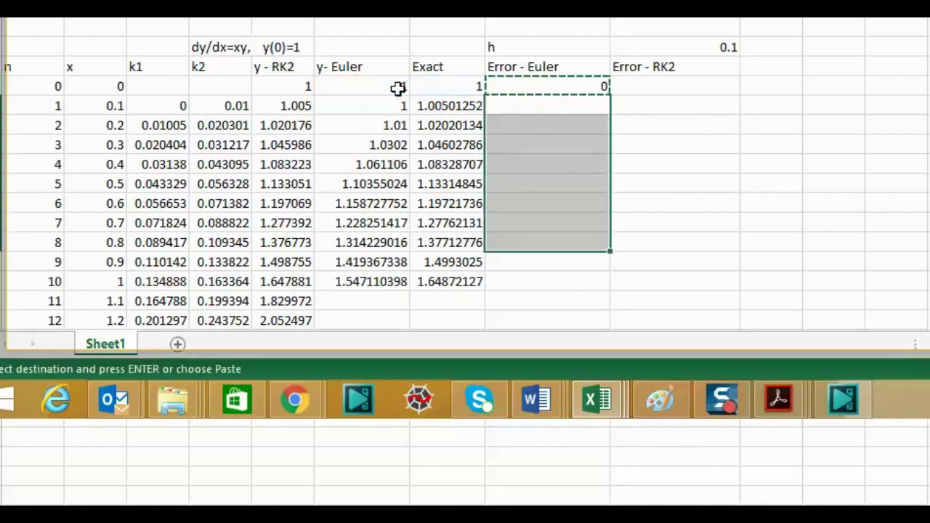
pyautogui.press('Return')
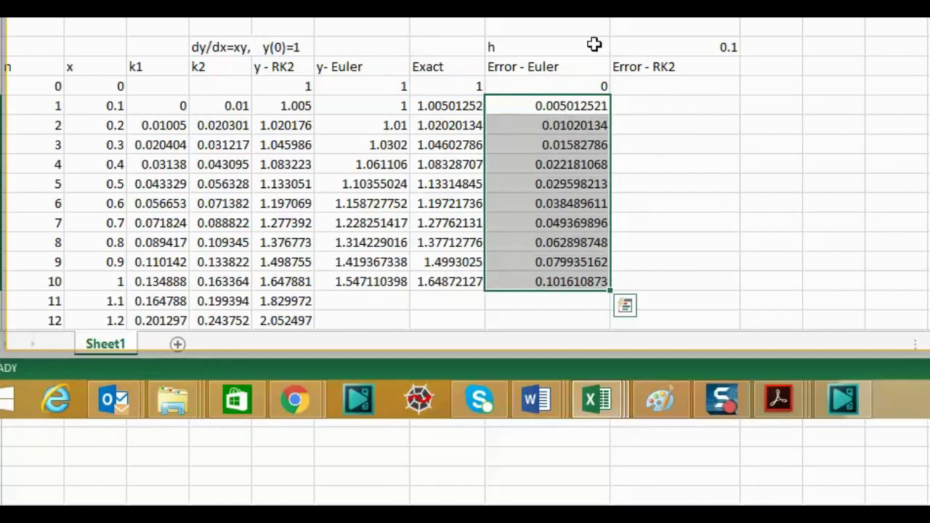
pyautogui.click(647, 87)
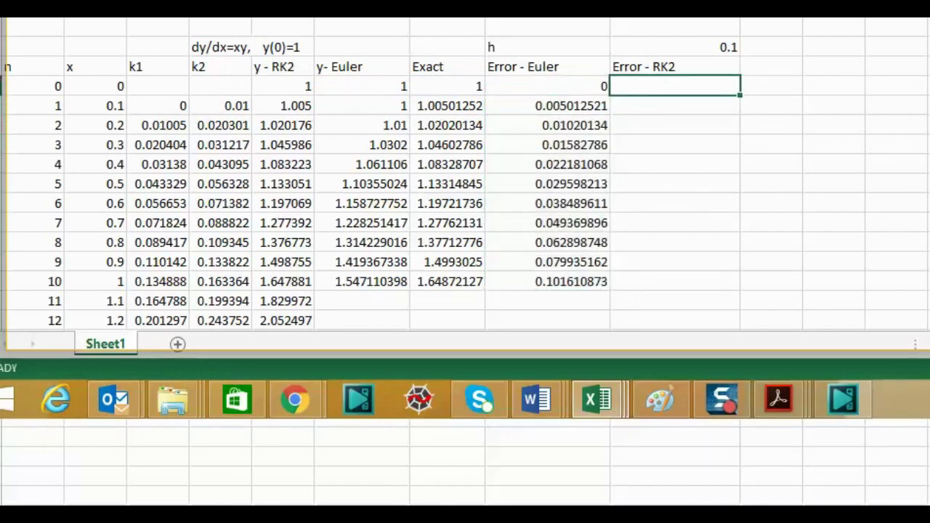
# - Enter =abs(G18-E18) as the step-0 RK2 error
pyautogui.write('=')
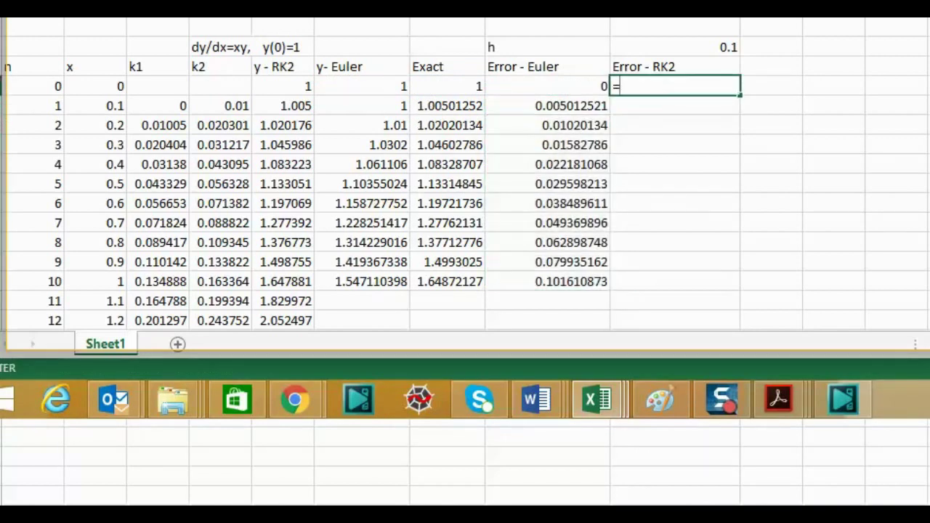
pyautogui.write('abs(')
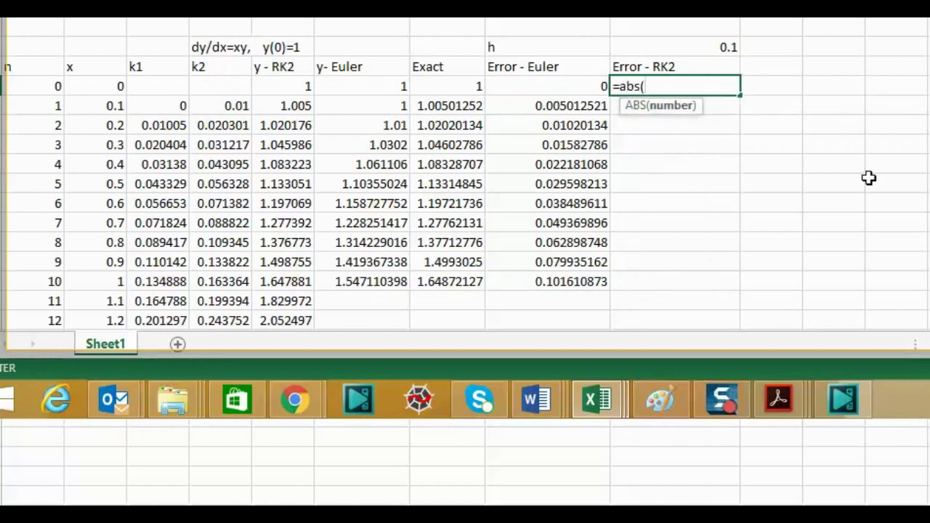
pyautogui.click(467, 87)
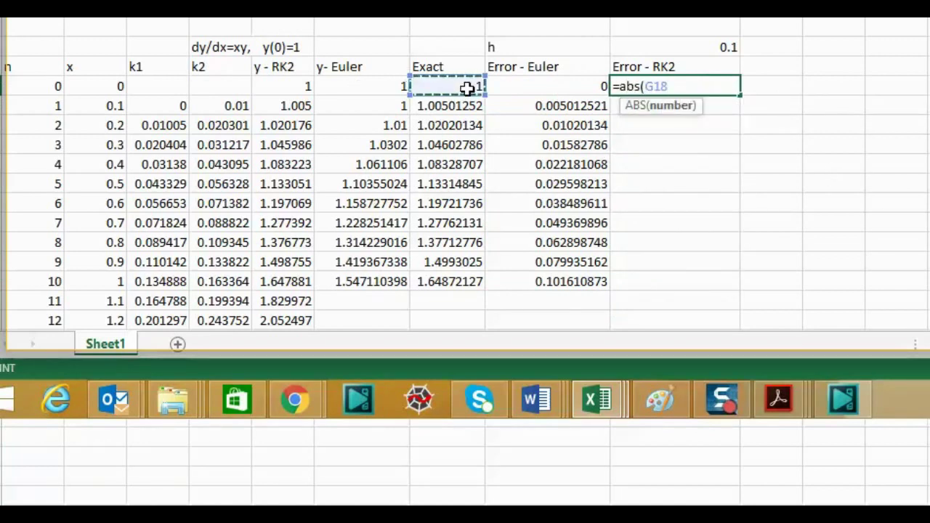
pyautogui.write('-')
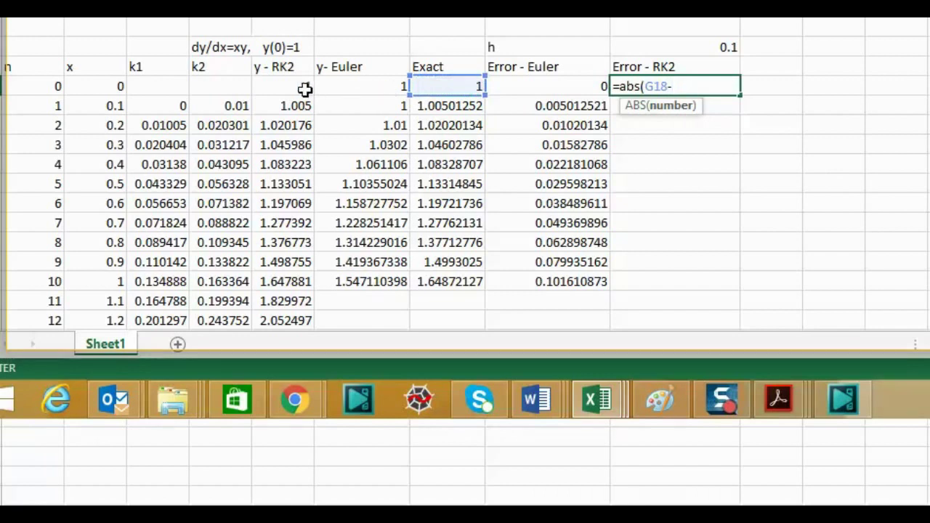
pyautogui.click(305, 88)
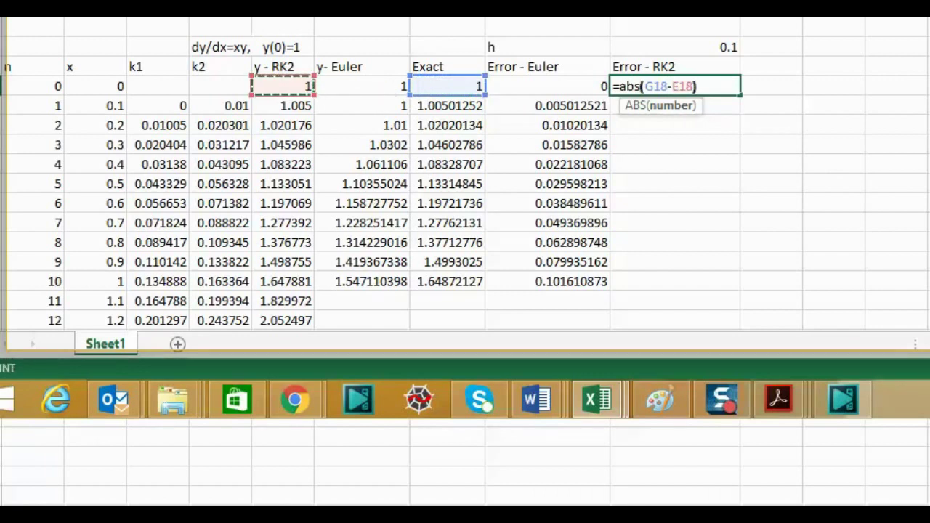
pyautogui.press('Return')
# - Copy the RK2 error formula into rows 1–10
pyautogui.press('Up')
pyautogui.hotkey('ctrl', 'c')
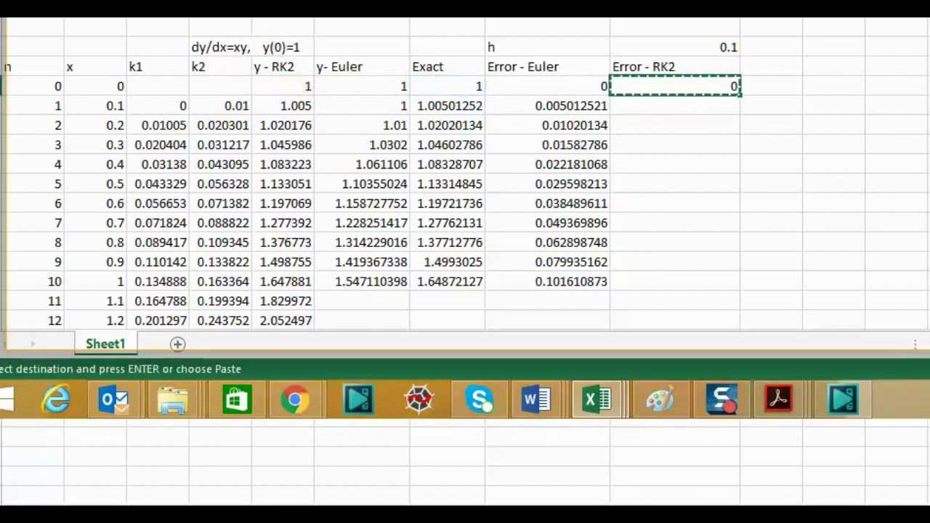
pyautogui.press('Down')
pyautogui.hotkey('shift', 'Down')
pyautogui.hotkey('shift', 'Down')
pyautogui.hotkey('shift', 'Down')
pyautogui.hotkey('shift', 'Down')
pyautogui.hotkey('shift', 'Down')
pyautogui.hotkey('shift', 'Down')
pyautogui.hotkey('shift', 'Down')
pyautogui.hotkey('shift', 'Down')
pyautogui.hotkey('shift', 'Down')
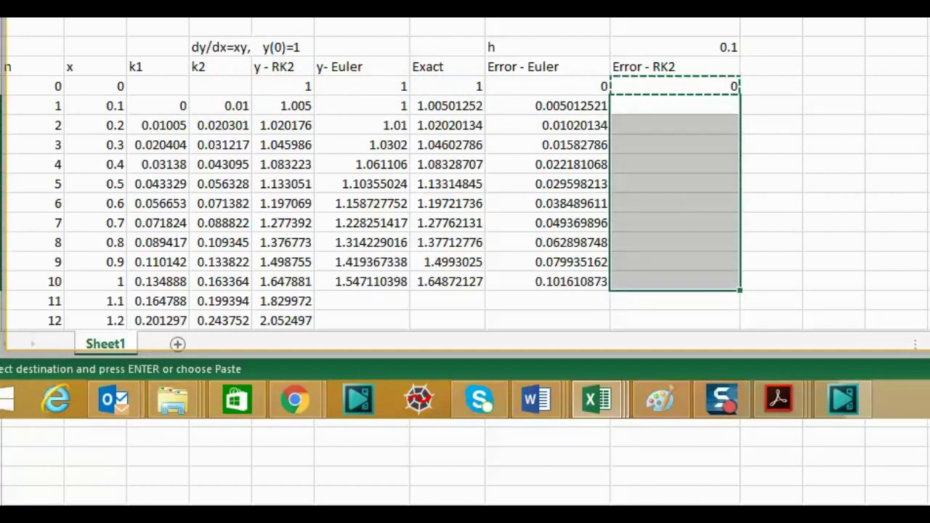
pyautogui.press('Return')
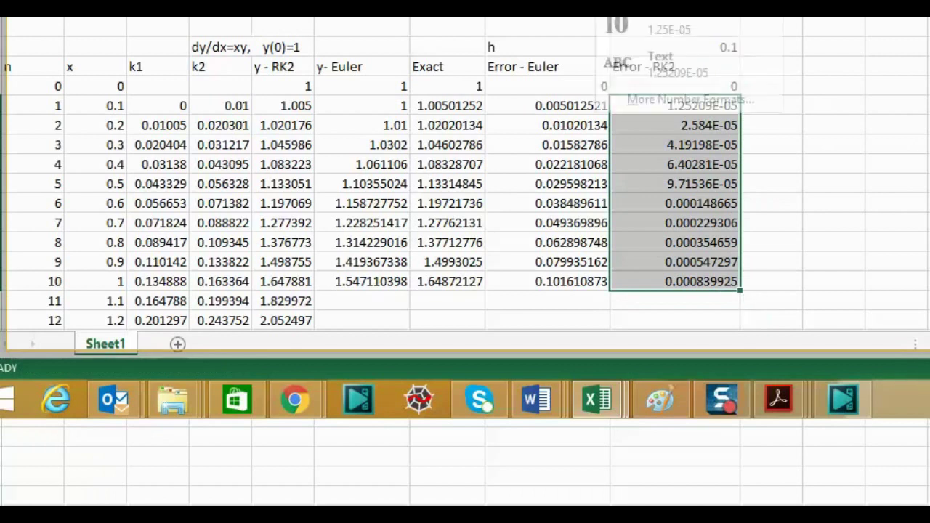
# - Format the RK2 errors as Number with nine decimal places, showing 0.000839925 at x=1
pyautogui.press('Escape')
pyautogui.hotkey('ctrl', 'shift', '1')
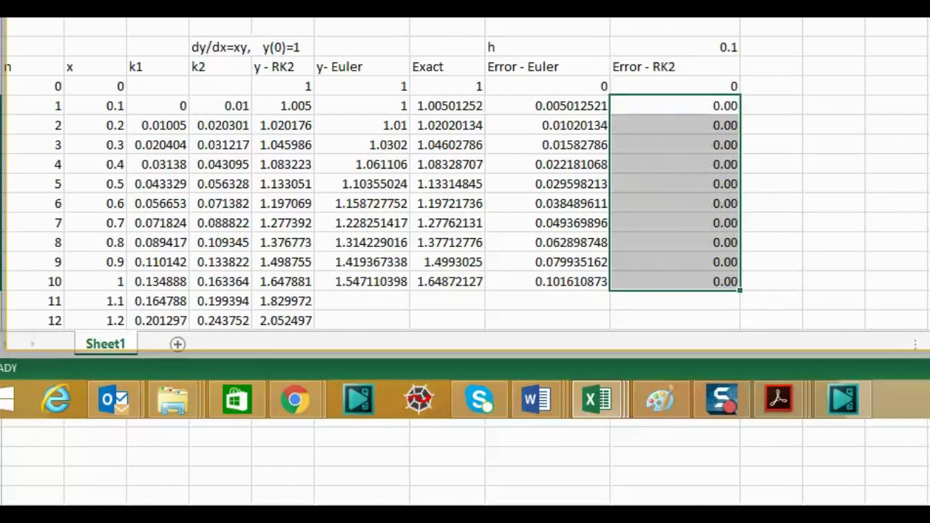
pyautogui.hotkey('alt', 'h', '0')
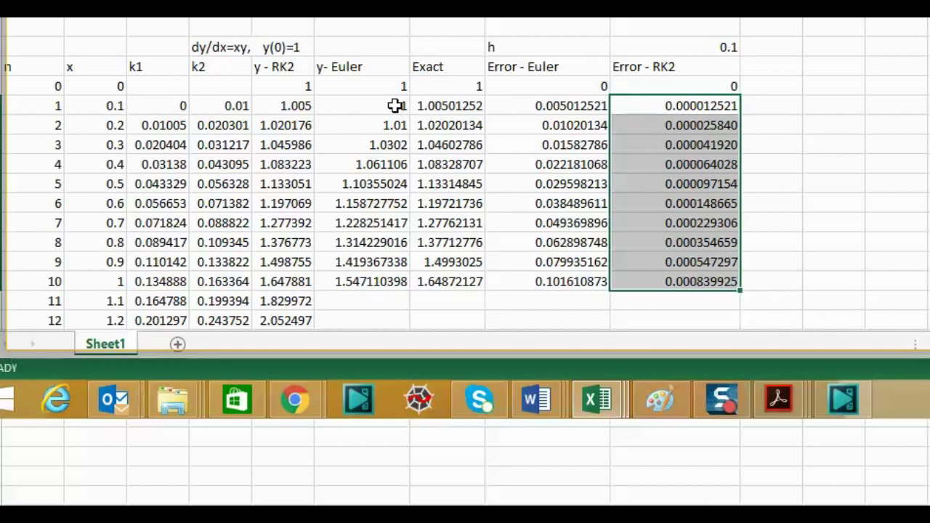
pyautogui.click(396, 106)
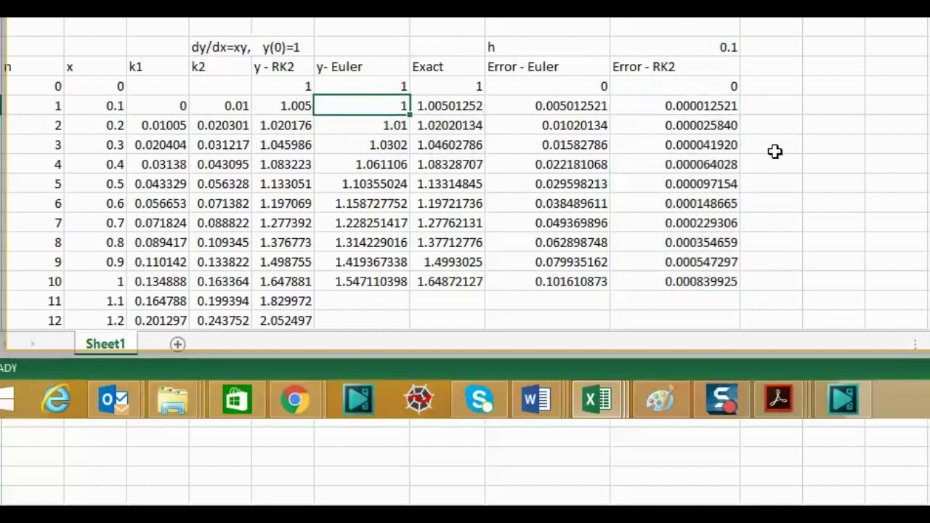
pyautogui.press('Right')
pyautogui.press('Right')
pyautogui.press('Right')
pyautogui.press('Left')
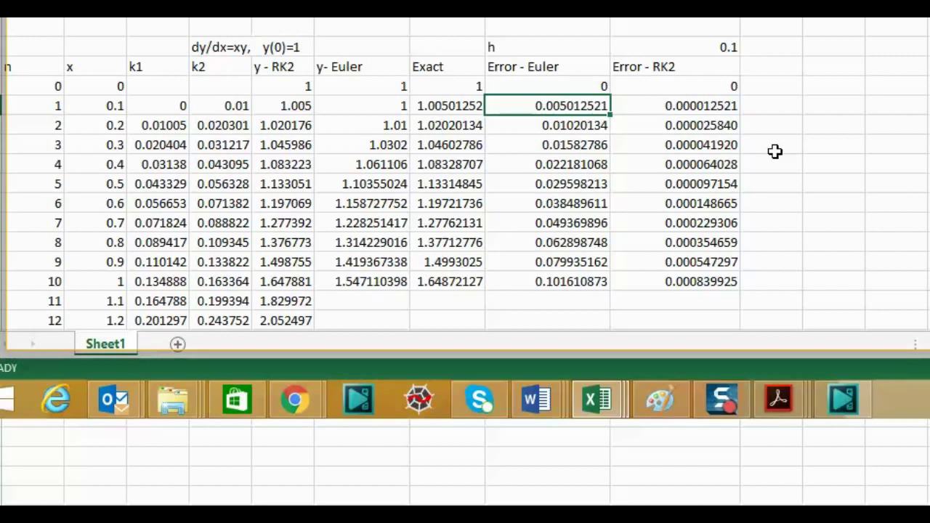
pyautogui.press('Down')
pyautogui.press('Down')
pyautogui.press('Down')
pyautogui.press('Down')
pyautogui.press('Down')
pyautogui.press('Down')
pyautogui.press('Down')
pyautogui.press('Down')
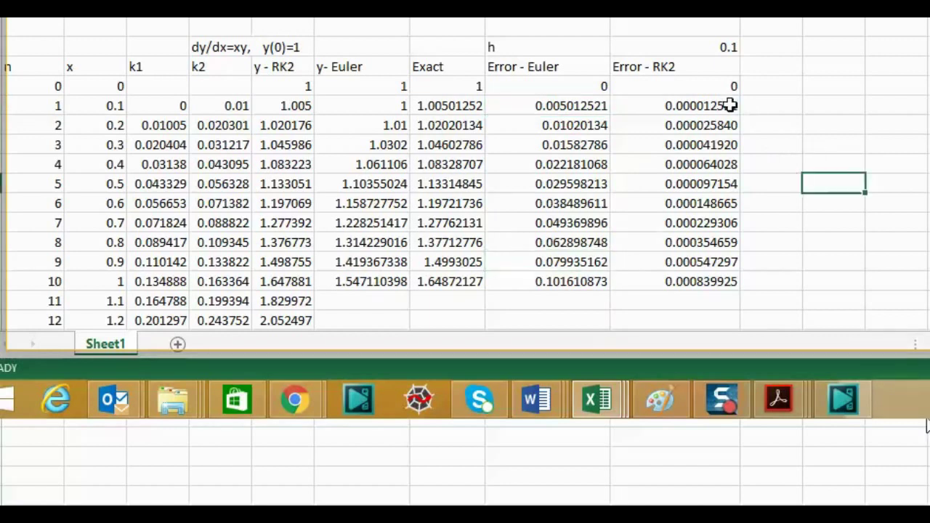
pyautogui.click(706, 102)
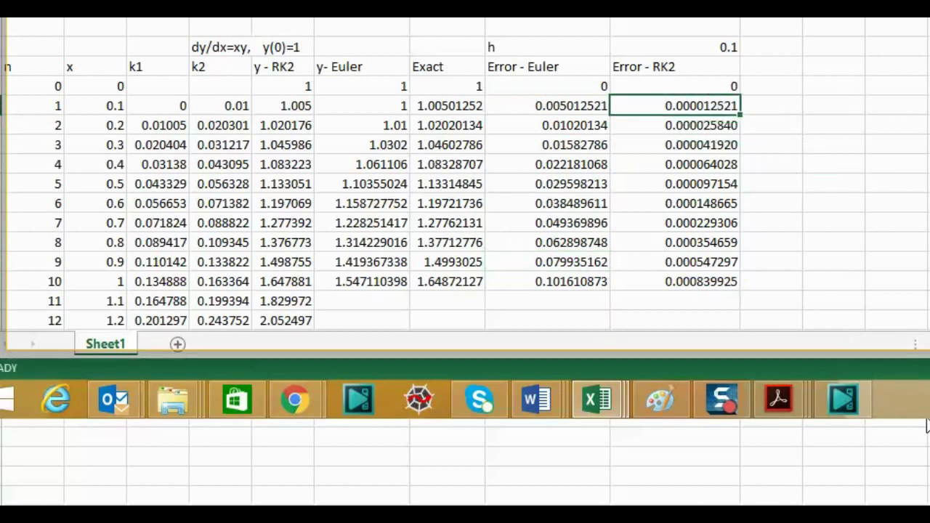
pyautogui.press('Down')
pyautogui.press('Down')
pyautogui.press('Down')
pyautogui.press('Down')
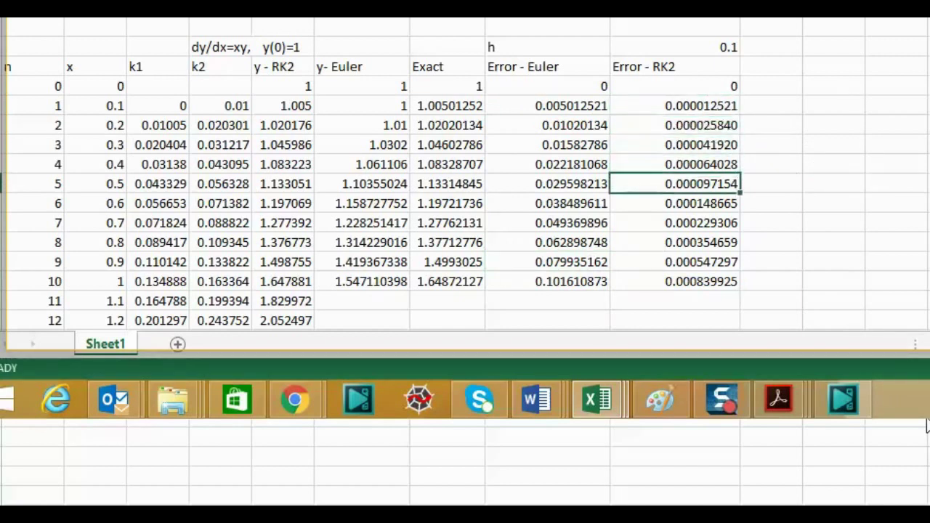
pyautogui.press('Down')
pyautogui.press('Down')
pyautogui.press('Down')
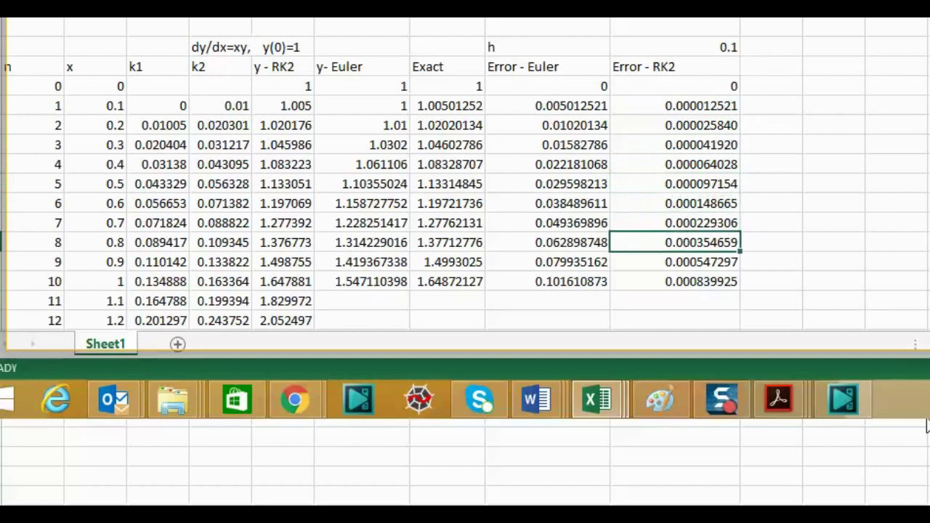
pyautogui.press('Up')
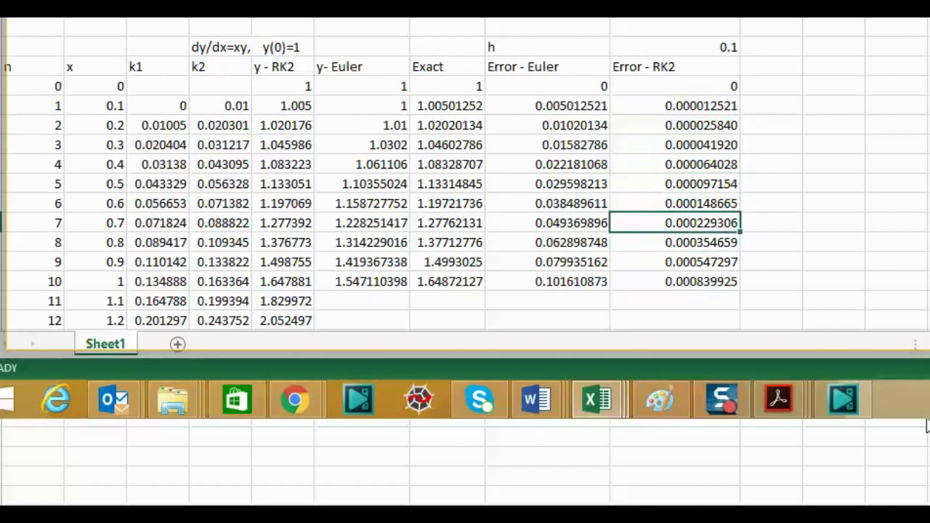
pyautogui.press('Down')
pyautogui.press('Down')
pyautogui.press('Down')
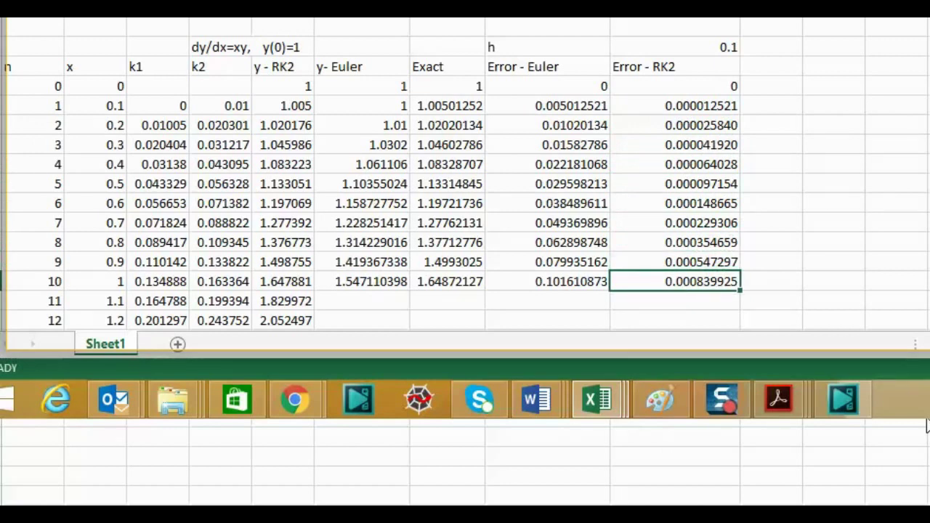
pyautogui.press('Up')
pyautogui.press('Up')
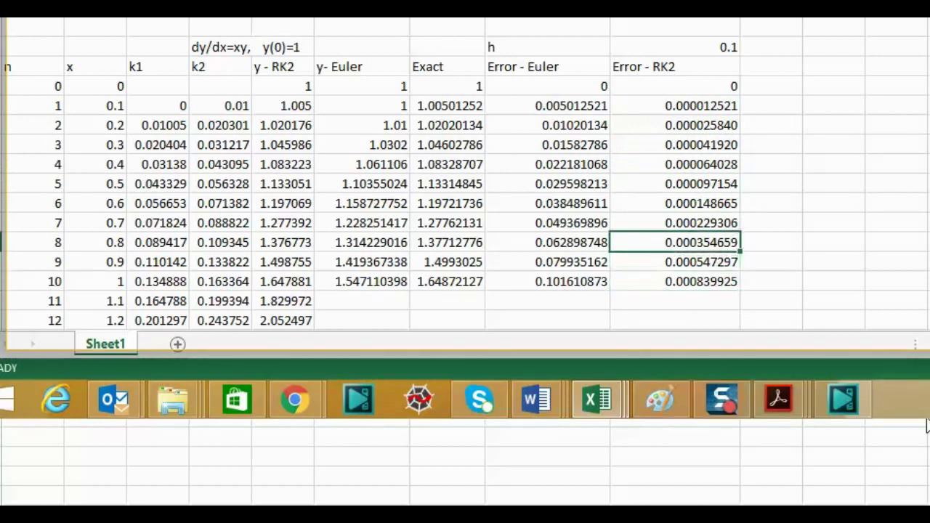
pyautogui.press('Left')
pyautogui.press('Right')
# - Enter 0.05 as the step size h so x advances in 0.05 steps
pyautogui.click(723, 48)
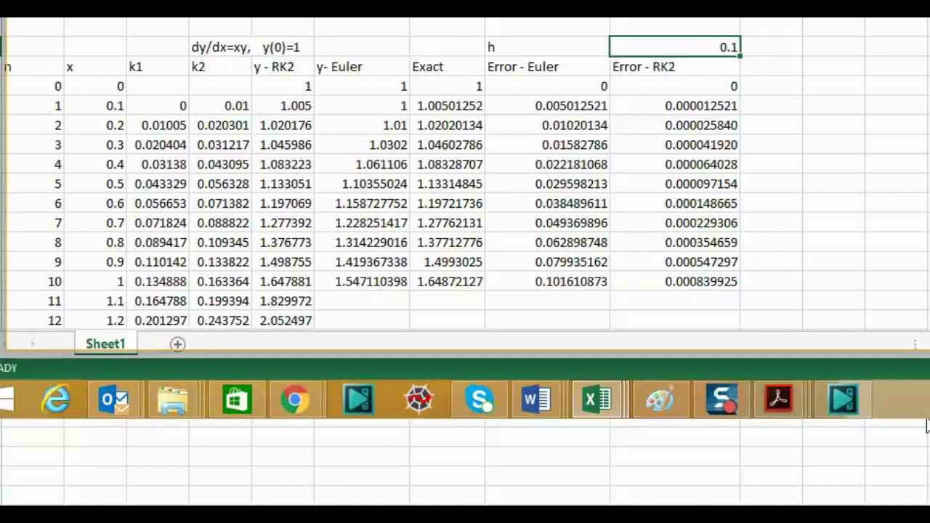
pyautogui.write('0.')
pyautogui.write('05')
pyautogui.press('Return')
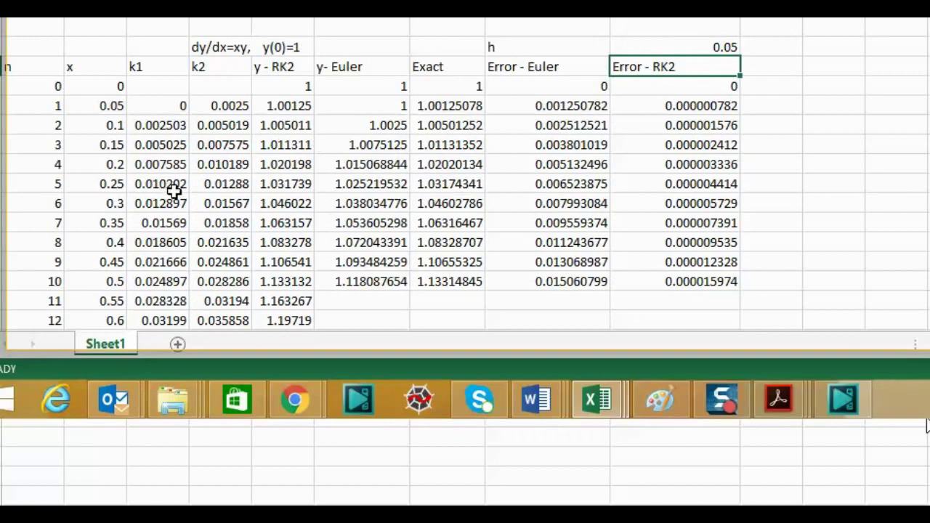
# - Copy row 10, from x through Error - RK2, down the rows below to reach x = 0.95
pyautogui.scroll(-1, 175, 191)
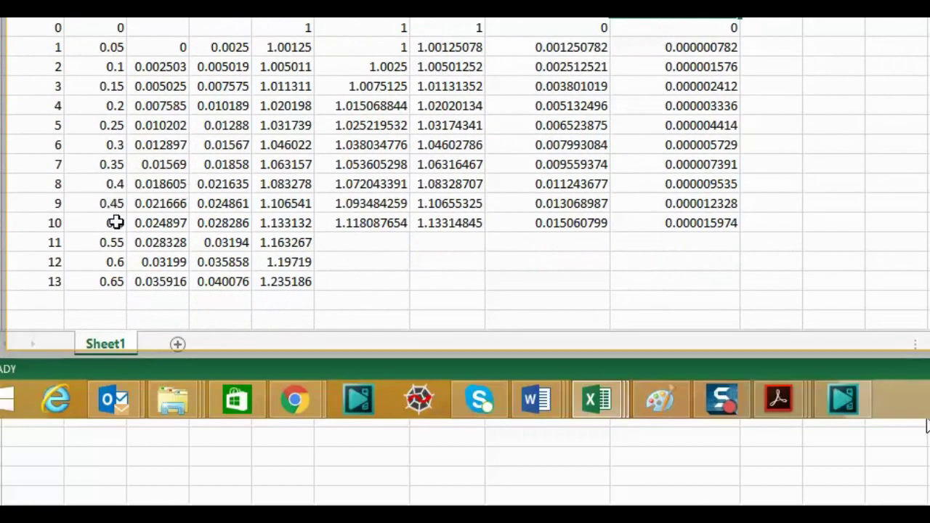
pyautogui.click(114, 219)
pyautogui.moveTo(786, 427)
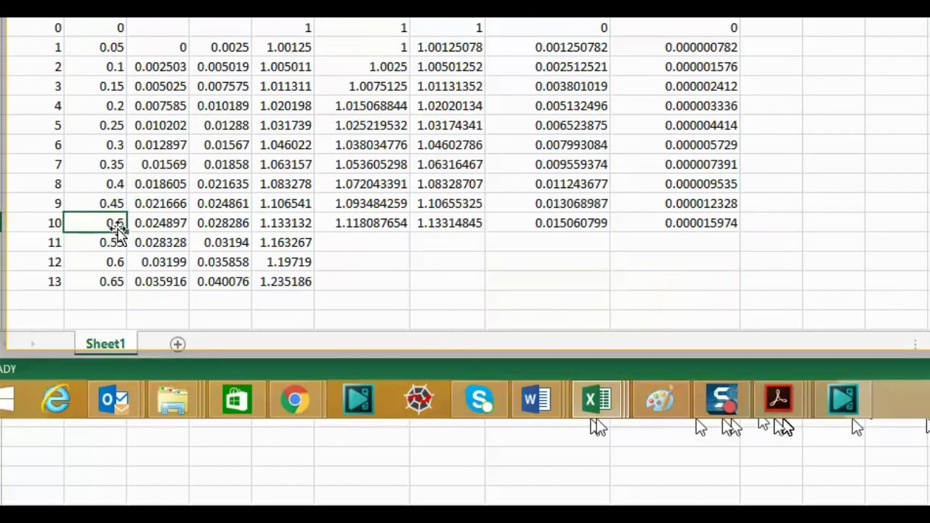
pyautogui.scroll(-2, 140, 287)
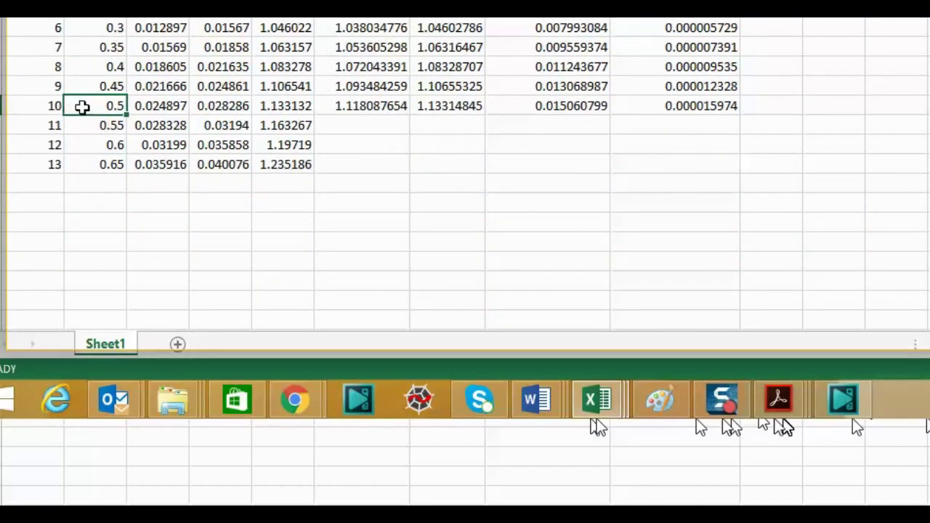
pyautogui.moveTo(81, 107); pyautogui.dragTo(691, 105)
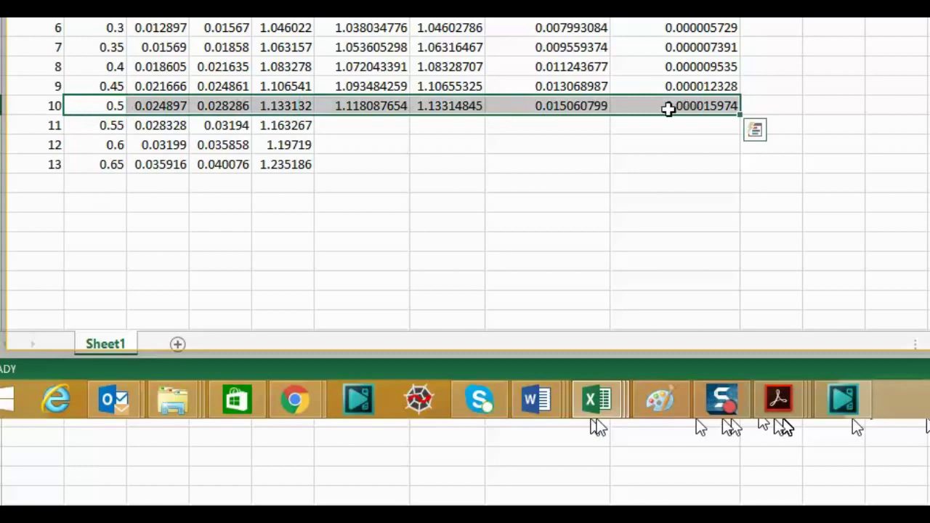
pyautogui.hotkey('ctrl', 'c')
pyautogui.moveTo(108, 125); pyautogui.dragTo(108, 284)
pyautogui.press('Return')
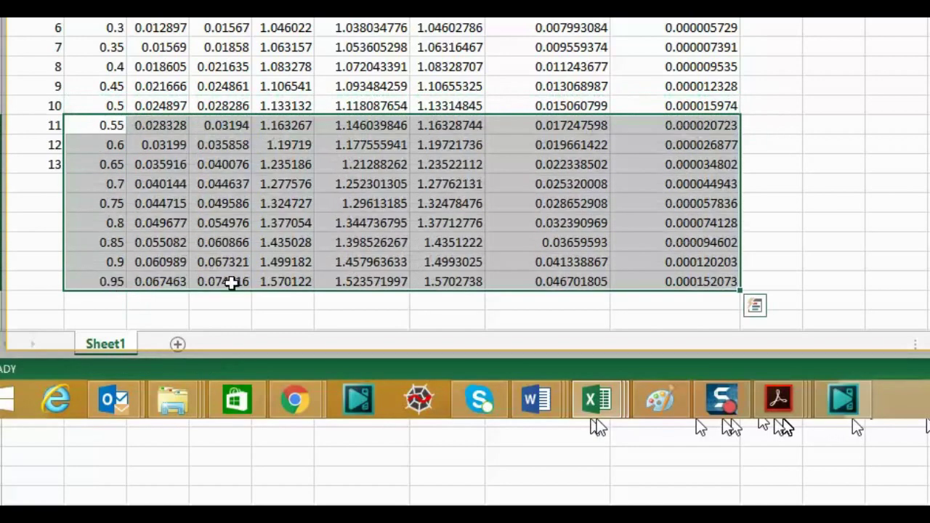
# - Copy the x = 0.95 row into the next row to add x = 1, then check its Euler error
pyautogui.scroll(-2, 225, 203)
pyautogui.moveTo(95, 164); pyautogui.dragTo(702, 162)
pyautogui.hotkey('ctrl', 'c')
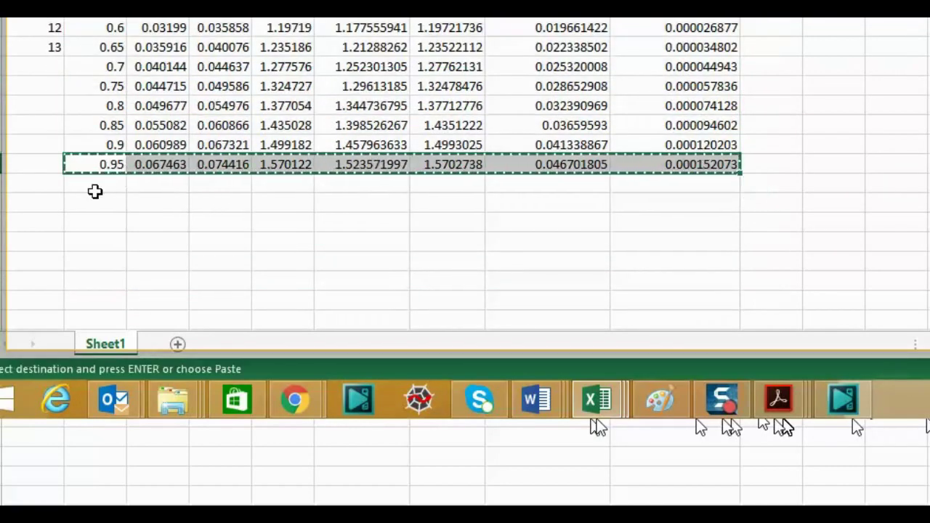
pyautogui.click(111, 185)
pyautogui.hotkey('ctrl', 'v')
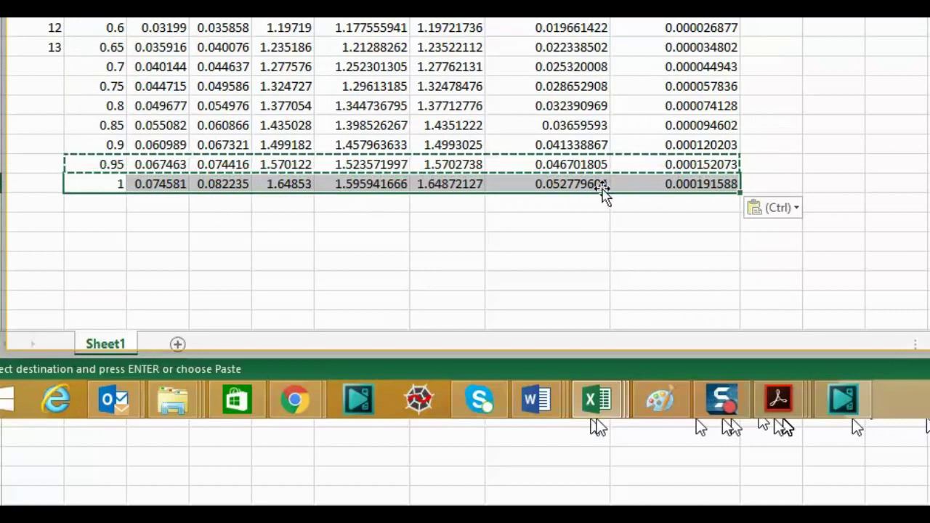
pyautogui.click(592, 184)
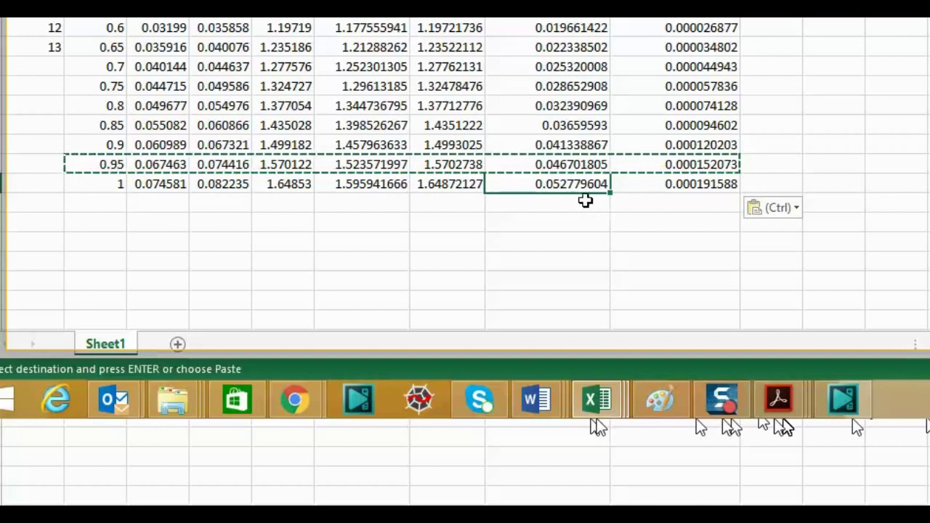
pyautogui.press('Escape')
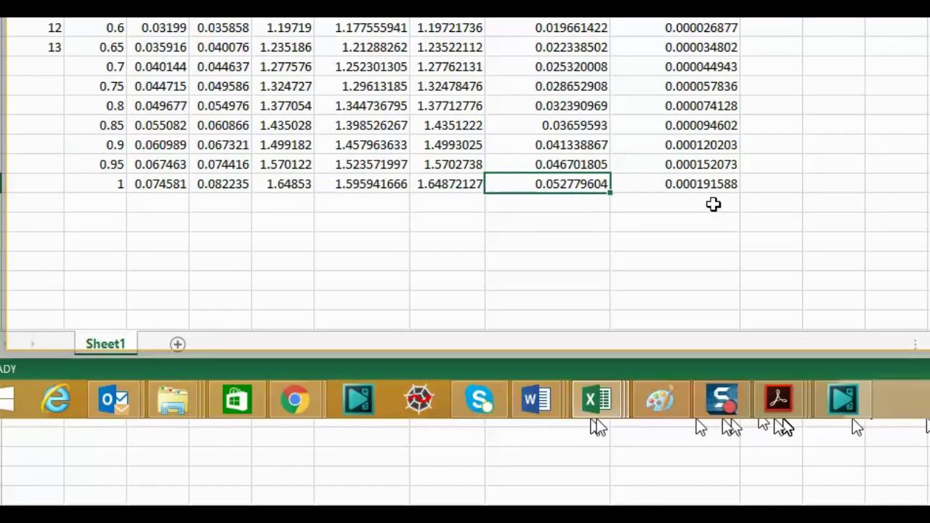
# - Scroll through the table to confirm it runs in 0.1 steps out to x = 2
pyautogui.scroll(1, 713, 206)
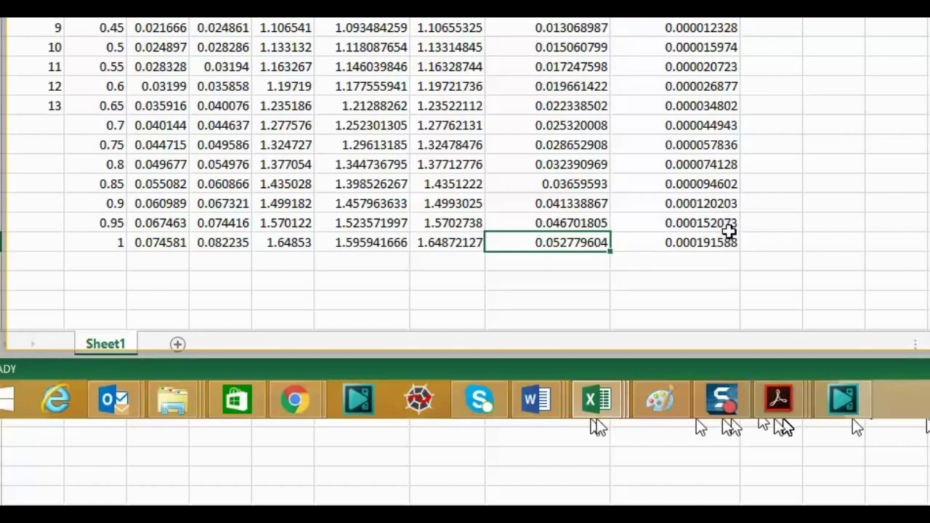
pyautogui.scroll(3, 729, 231)
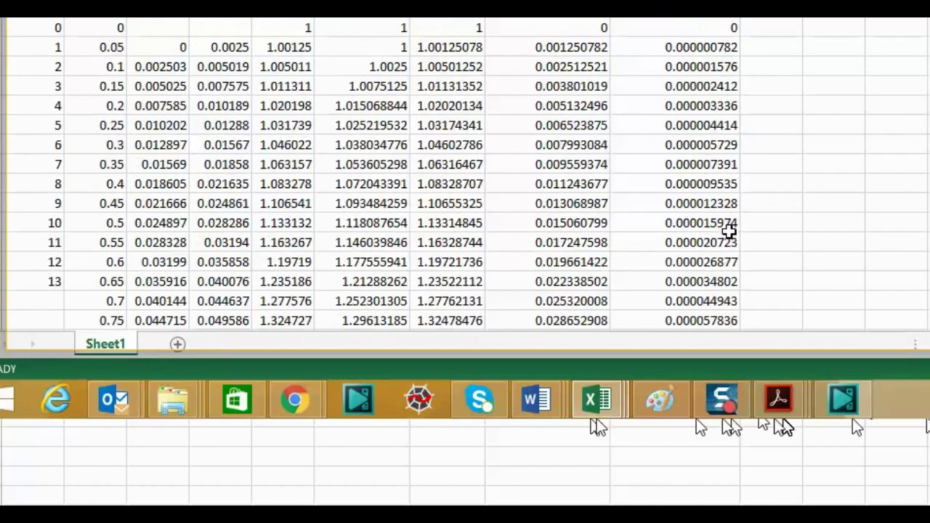
pyautogui.scroll(-2, 729, 231)
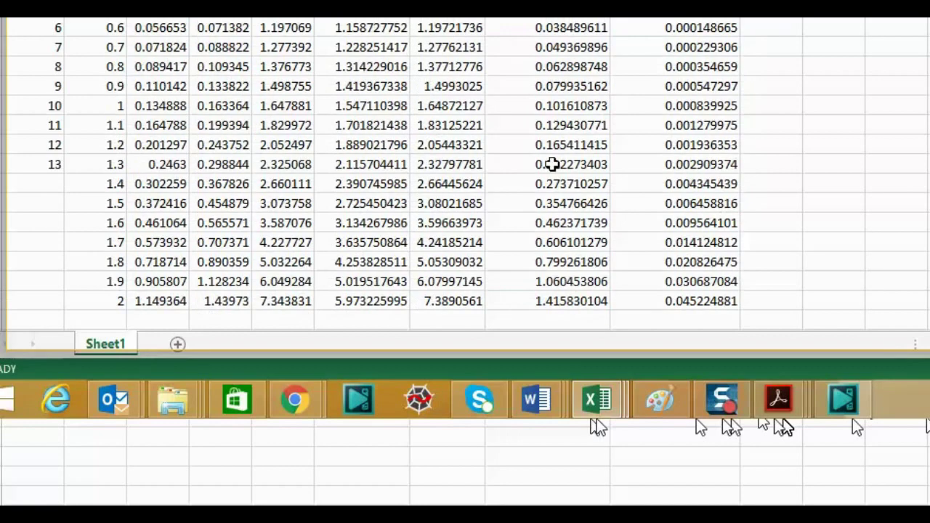
pyautogui.click(112, 106)
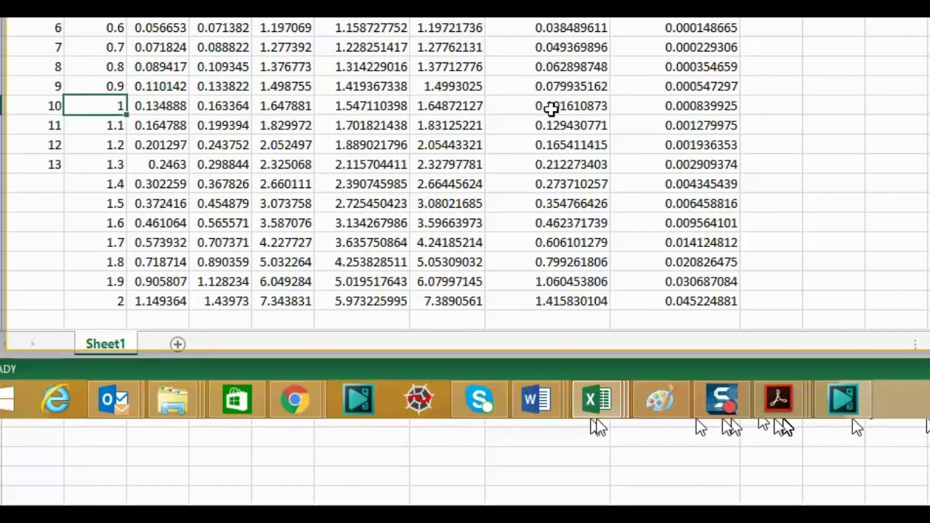
pyautogui.click(574, 107)
pyautogui.click(717, 106)
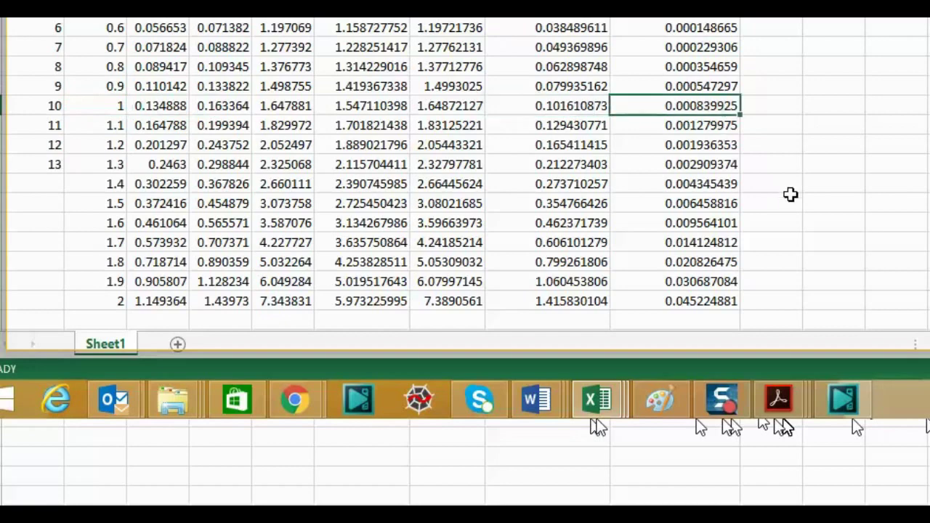
pyautogui.click(544, 110)
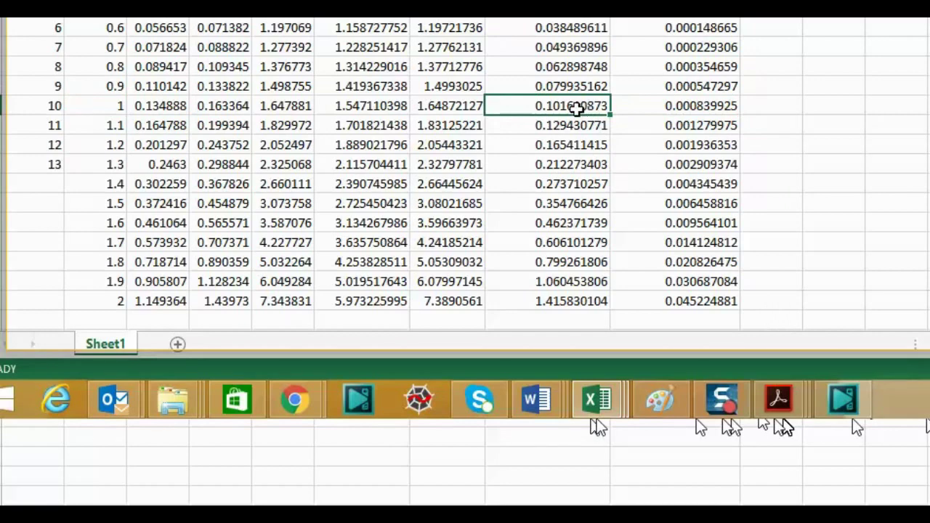
pyautogui.click(691, 109)
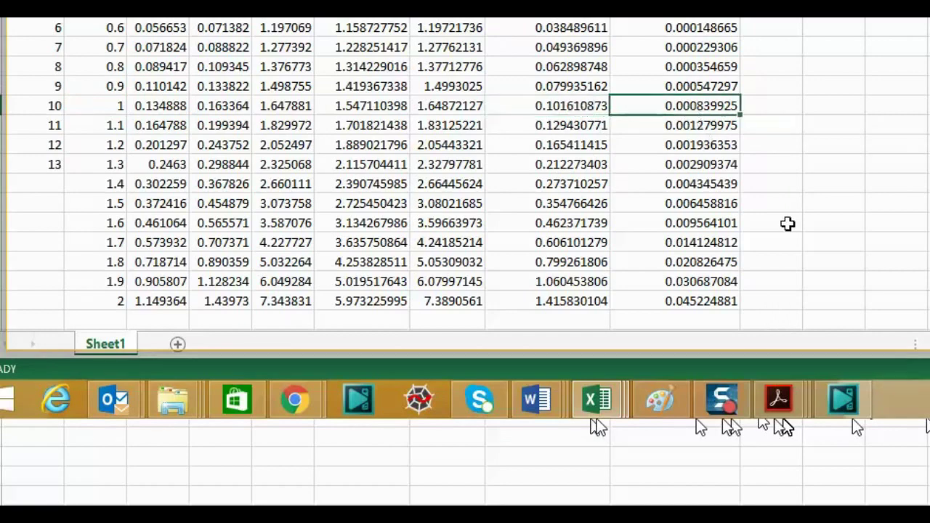